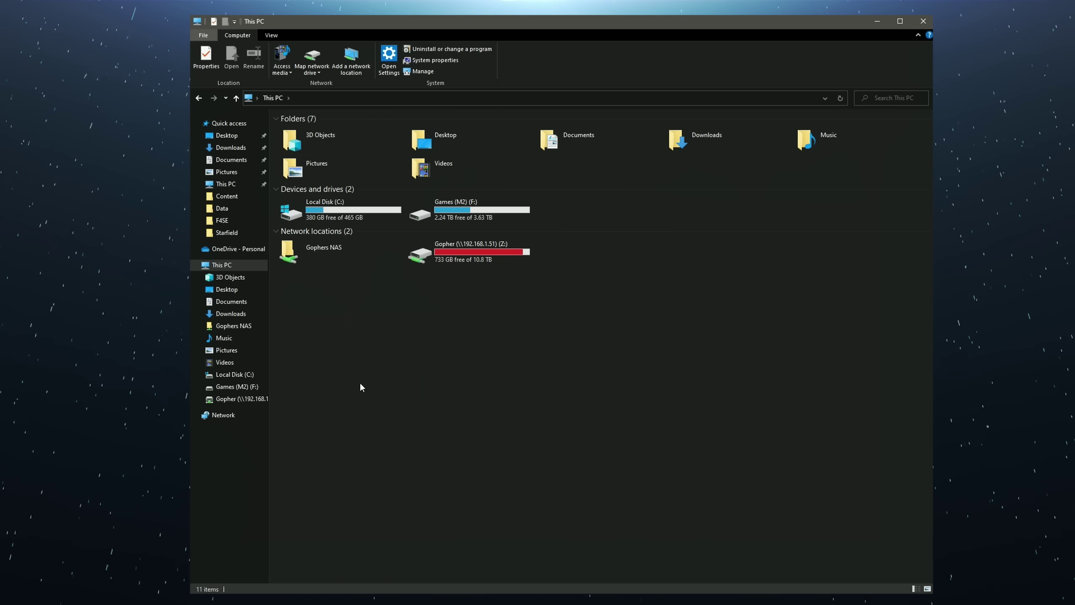
- Open the Starfield folder inside My Games in Documents
{"action": "left_click", "coordinate": [233, 302]}
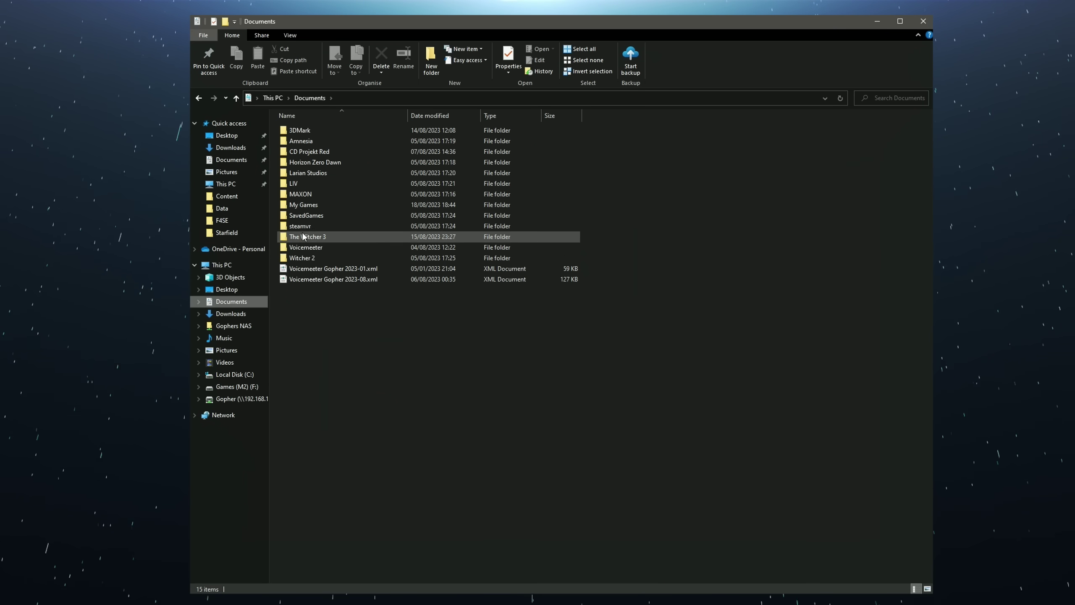
{"action": "double_click", "coordinate": [319, 205]}
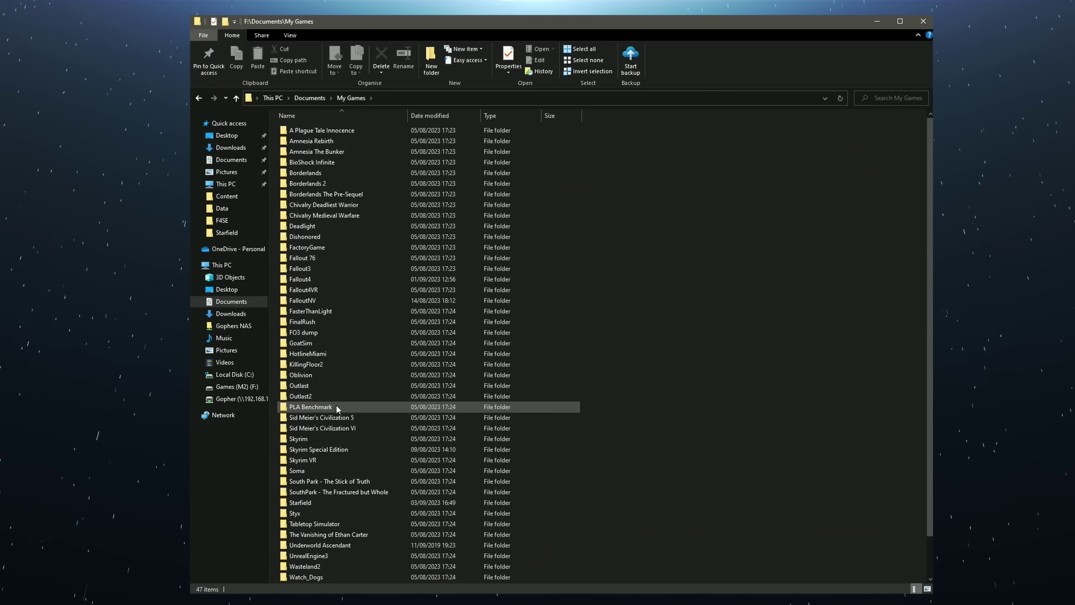
{"action": "double_click", "coordinate": [324, 506]}
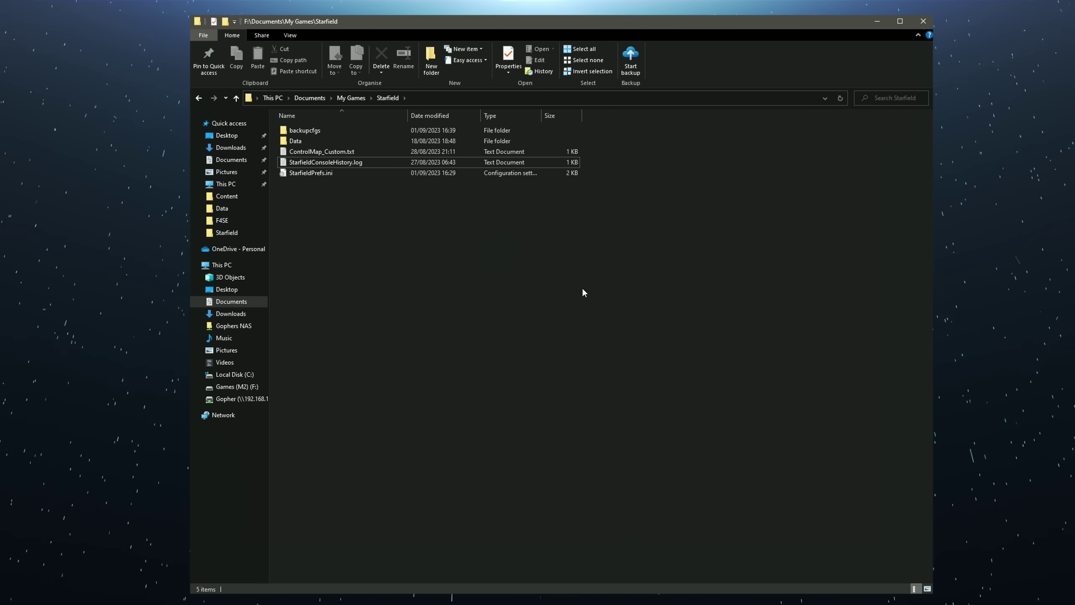
- Create a new text document in the Starfield folder and rename it StarfieldCustom.ini, accepting the extension change
{"action": "right_click", "coordinate": [343, 243]}
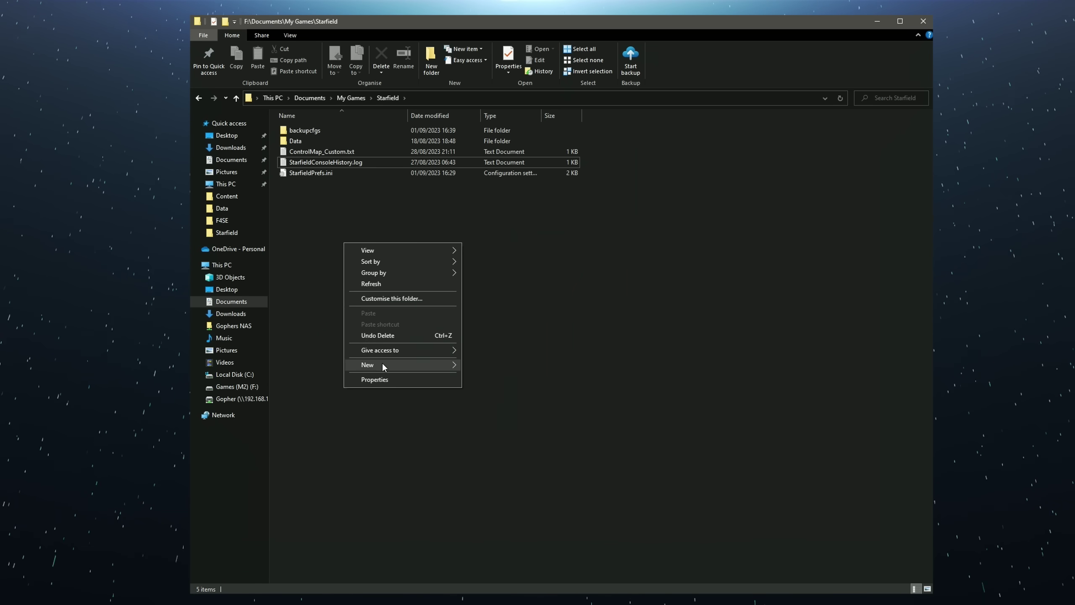
{"action": "mouse_move", "coordinate": [388, 365]}
{"action": "left_click", "coordinate": [513, 413]}
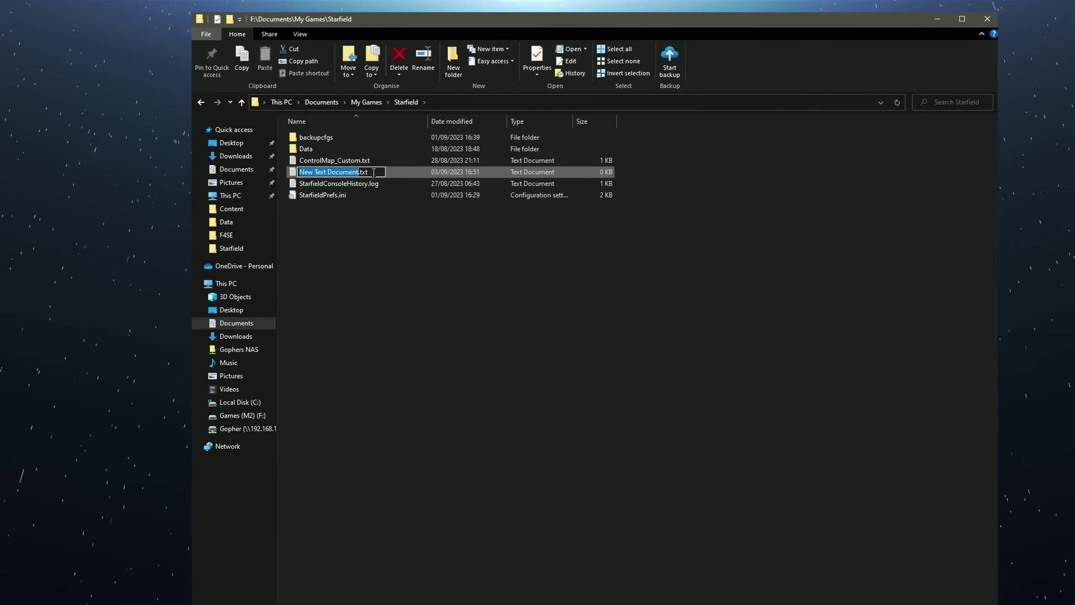
{"action": "key", "text": "ctrl+a"}
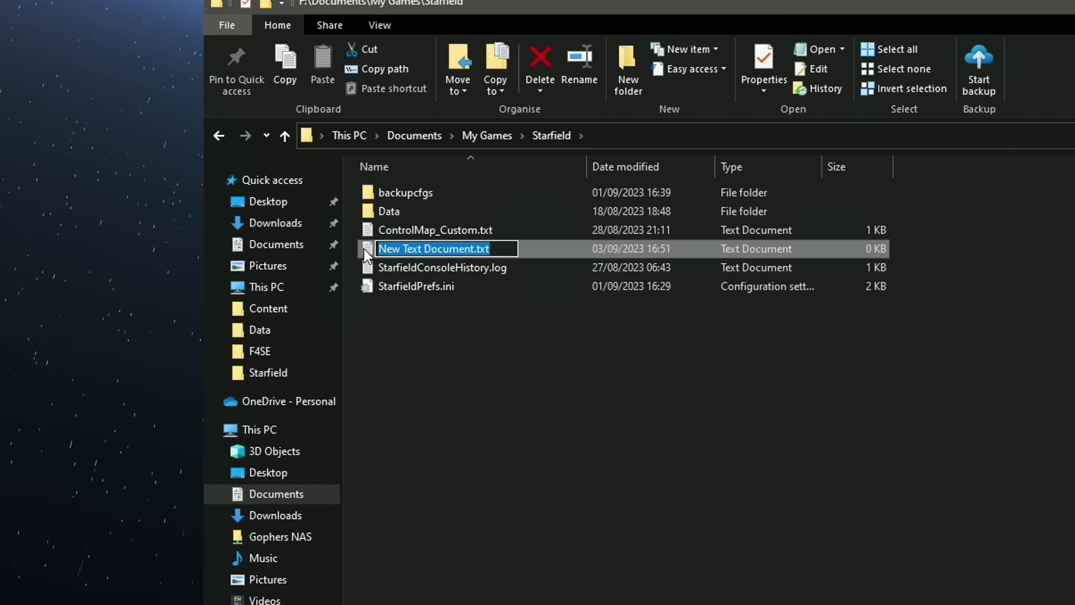
{"action": "type", "text": "S"}
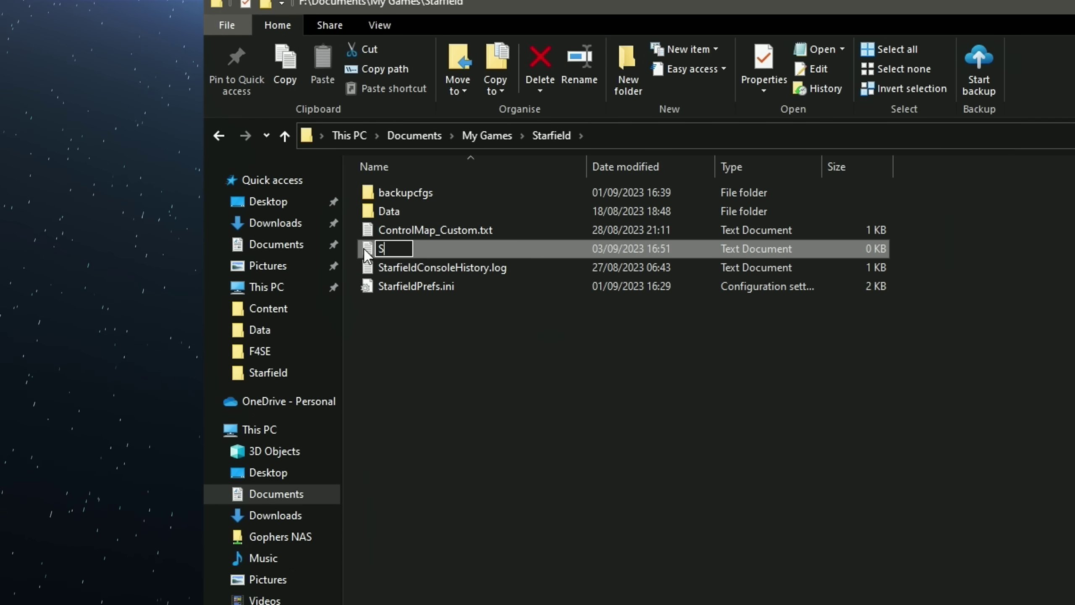
{"action": "type", "text": "tarfield"}
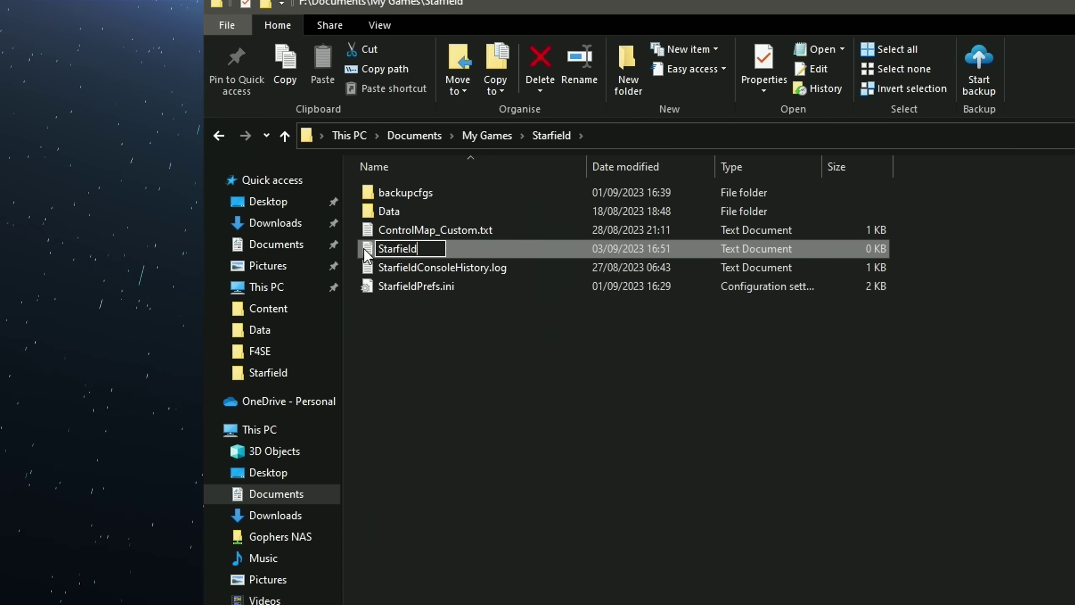
{"action": "type", "text": "Cust"}
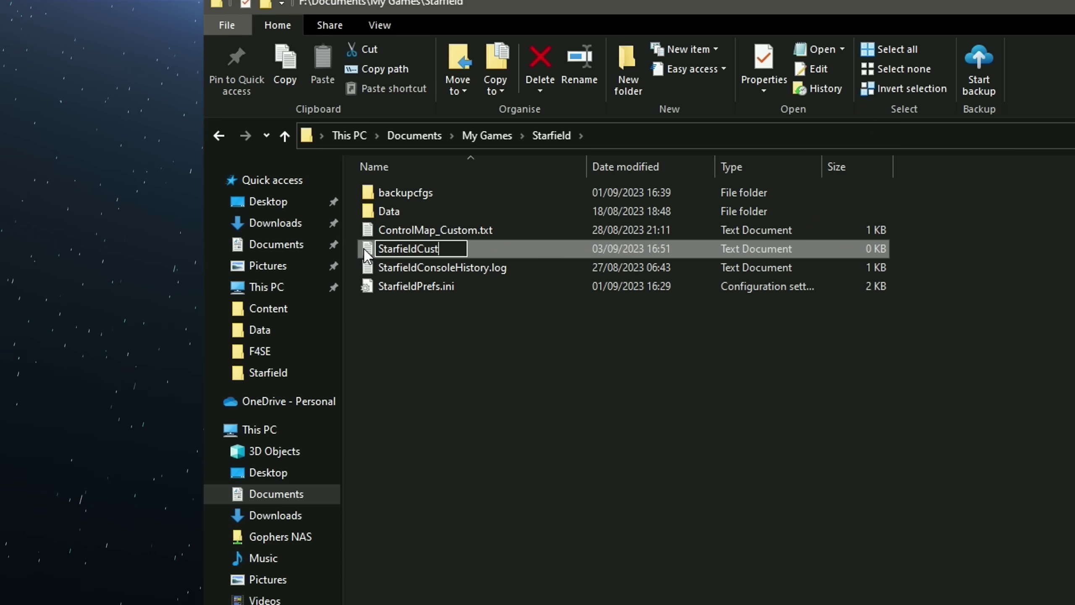
{"action": "type", "text": "om.ini"}
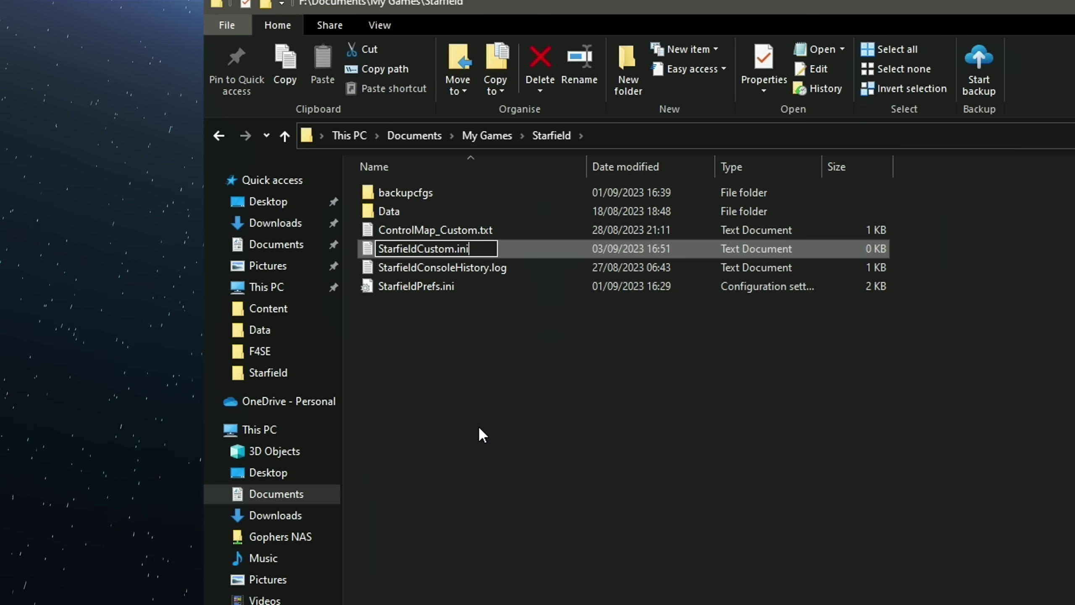
{"action": "key", "text": "Return"}
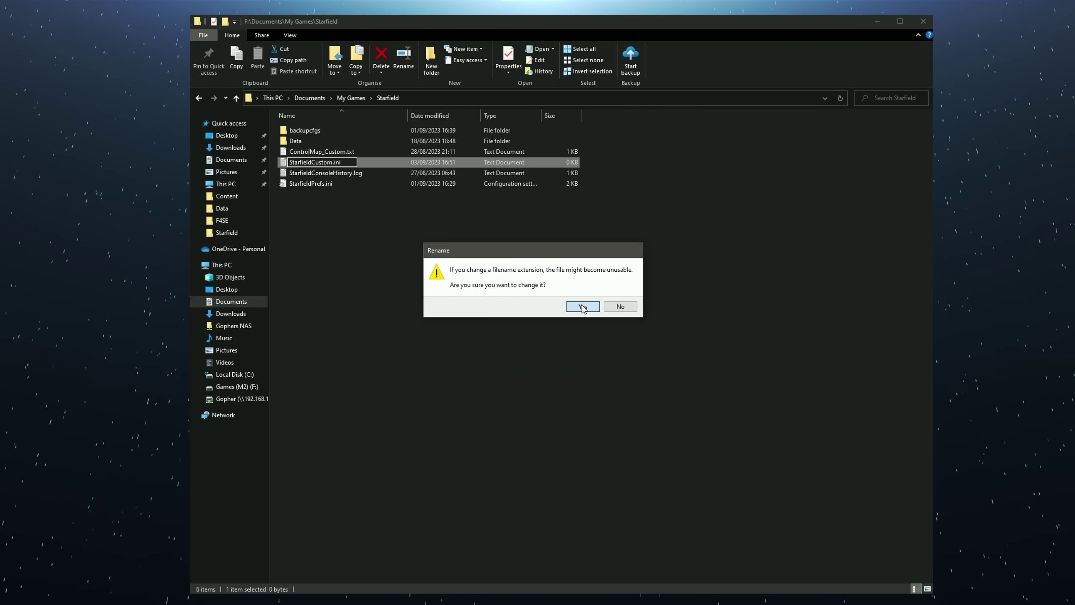
{"action": "left_click", "coordinate": [583, 307]}
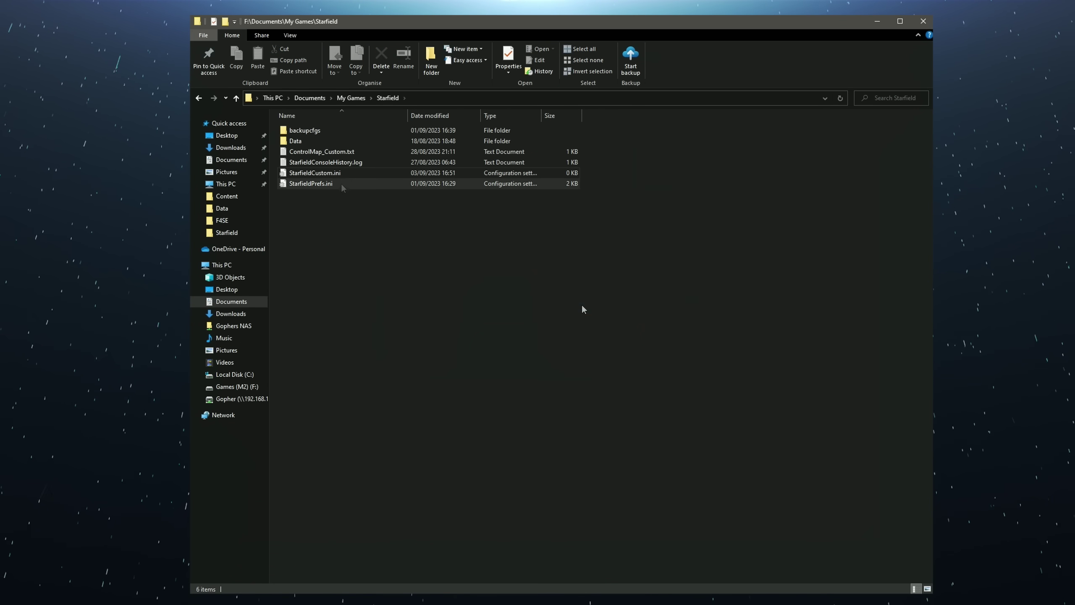
- Edit StarfieldCustom.ini in Notepad++, adding an [Archive] section with bInvalidateOlderFiles=1 and an empty sResourceDataDirsFinal=, and save and close it
{"action": "right_click", "coordinate": [337, 169]}
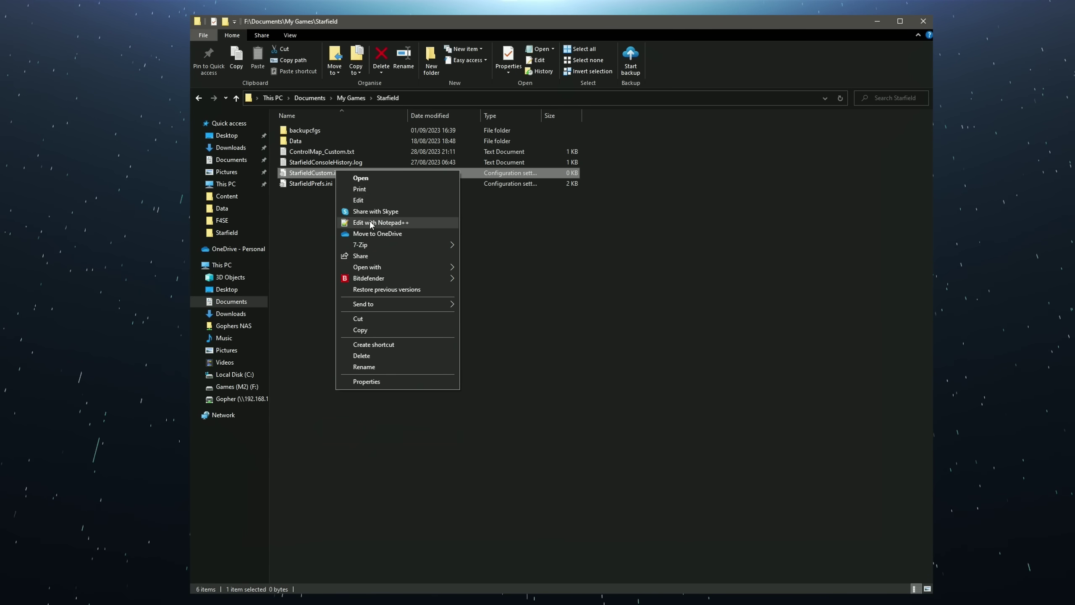
{"action": "left_click", "coordinate": [402, 222]}
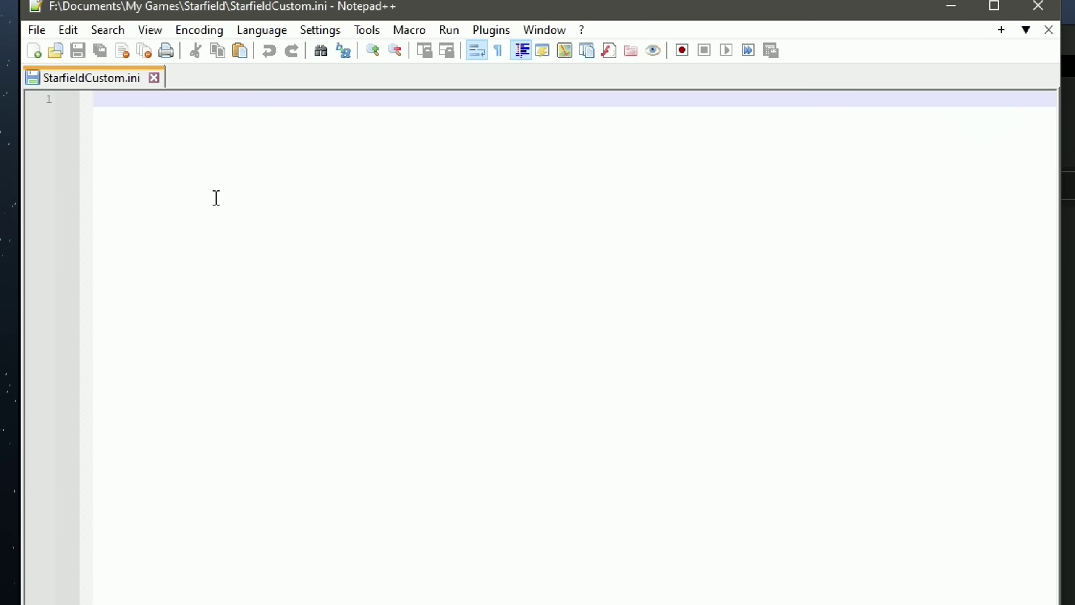
{"action": "type", "text": "[Archive] bInvalidateOlderFiles=1 sResourceDataDirsFinal="}
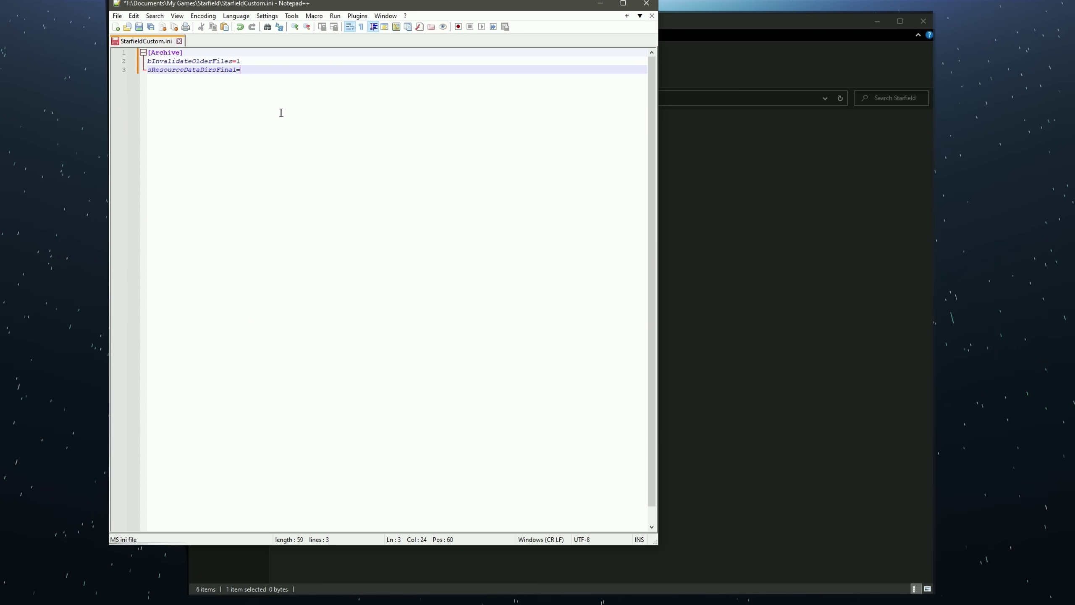
{"action": "left_click", "coordinate": [118, 16]}
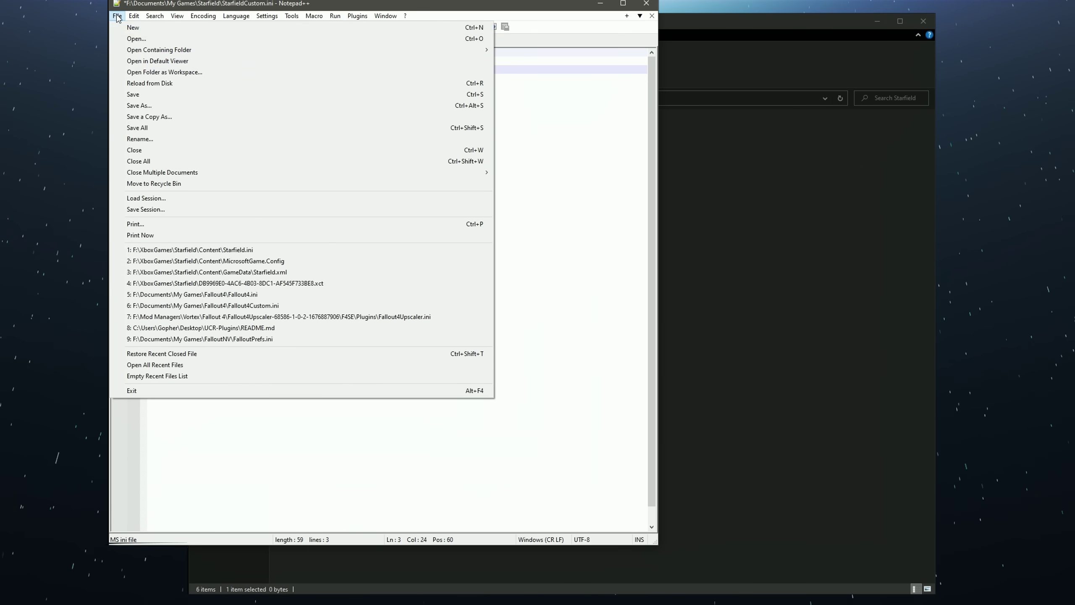
{"action": "left_click", "coordinate": [169, 94]}
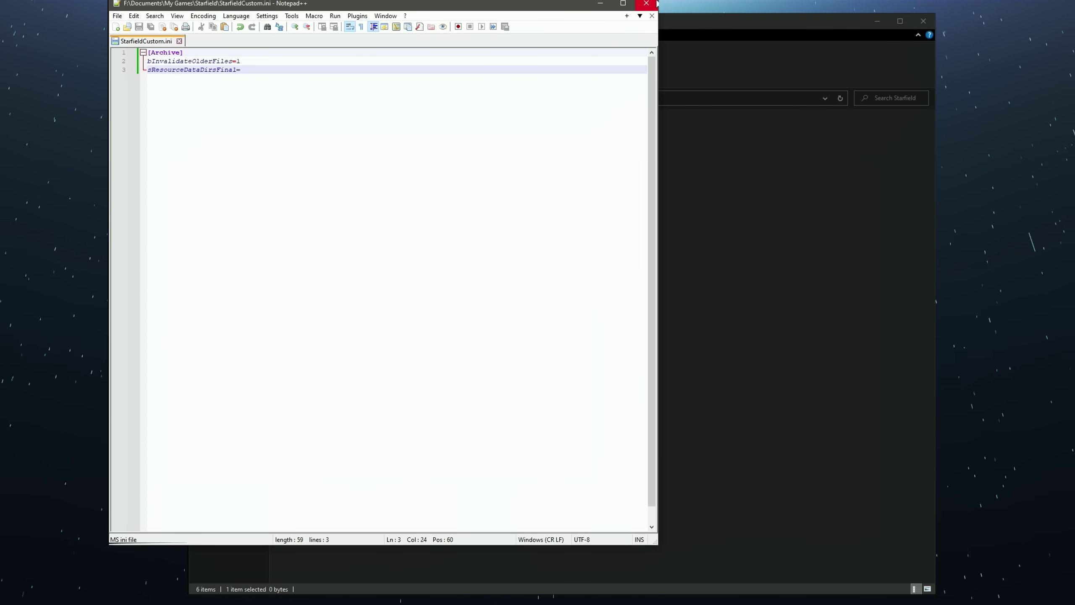
{"action": "left_click", "coordinate": [646, 4]}
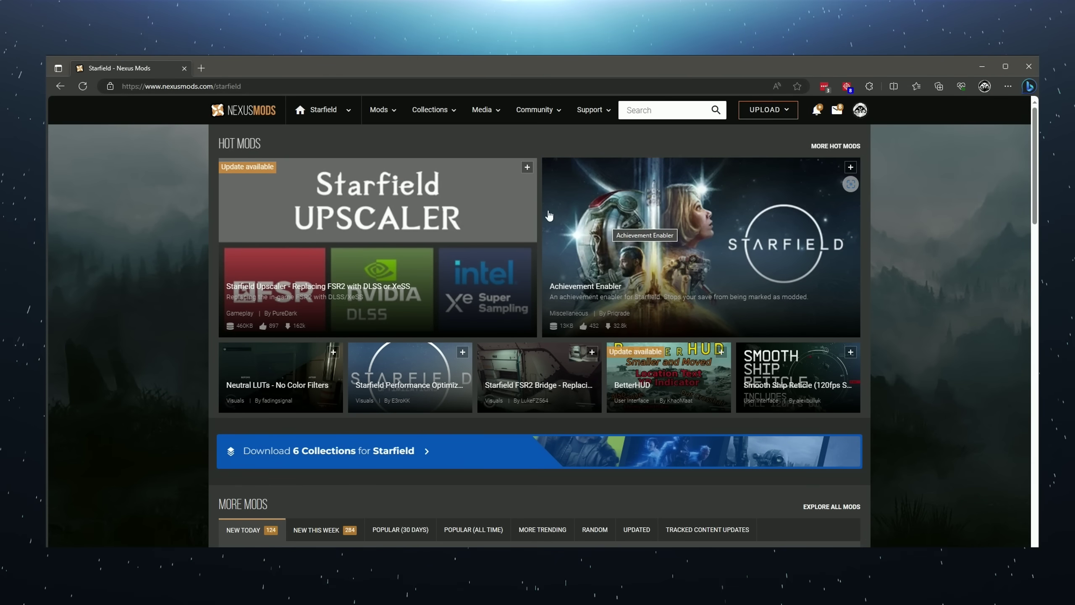
- Open the Install Vortex page from the Nexus Mods support options in the browser
{"action": "left_click", "coordinate": [606, 114]}
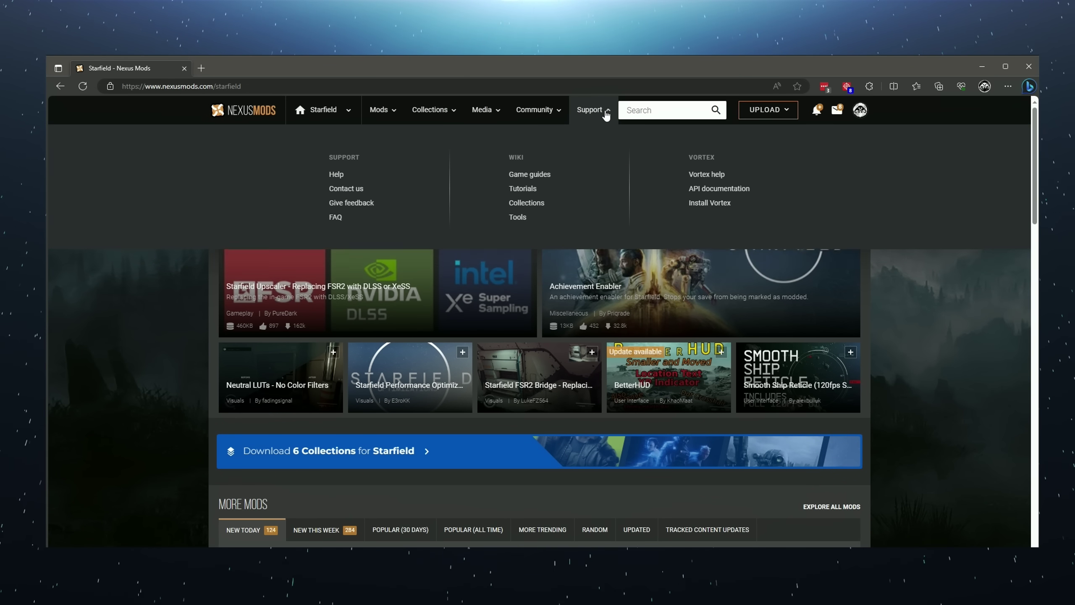
{"action": "left_click", "coordinate": [713, 205]}
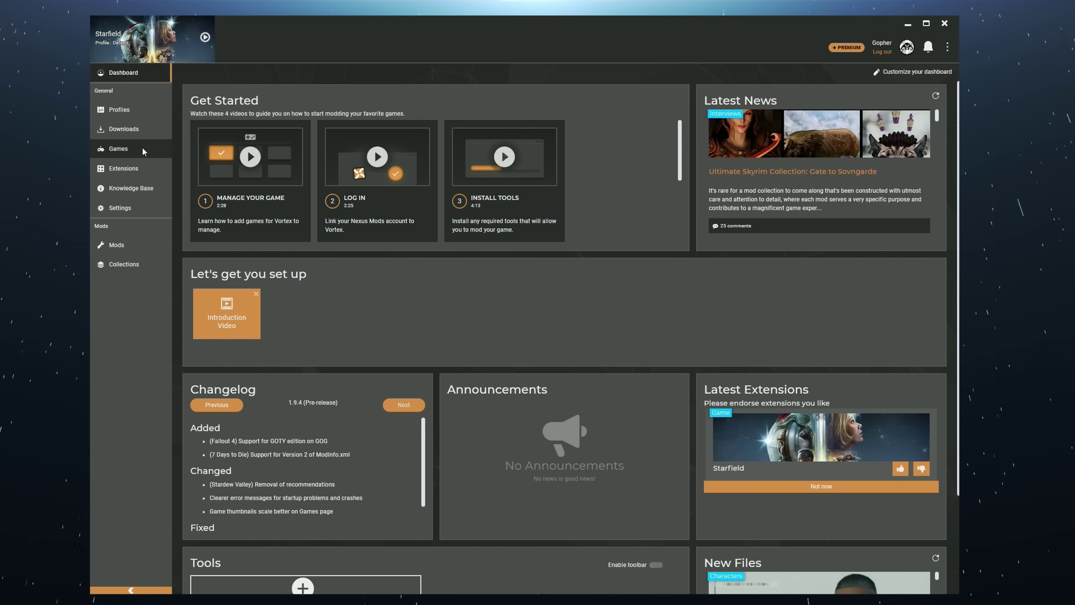
- In Vortex, find Starfield among the games and manually set its location to F:\XboxGames\Starfield\Content
{"action": "left_click", "coordinate": [141, 149]}
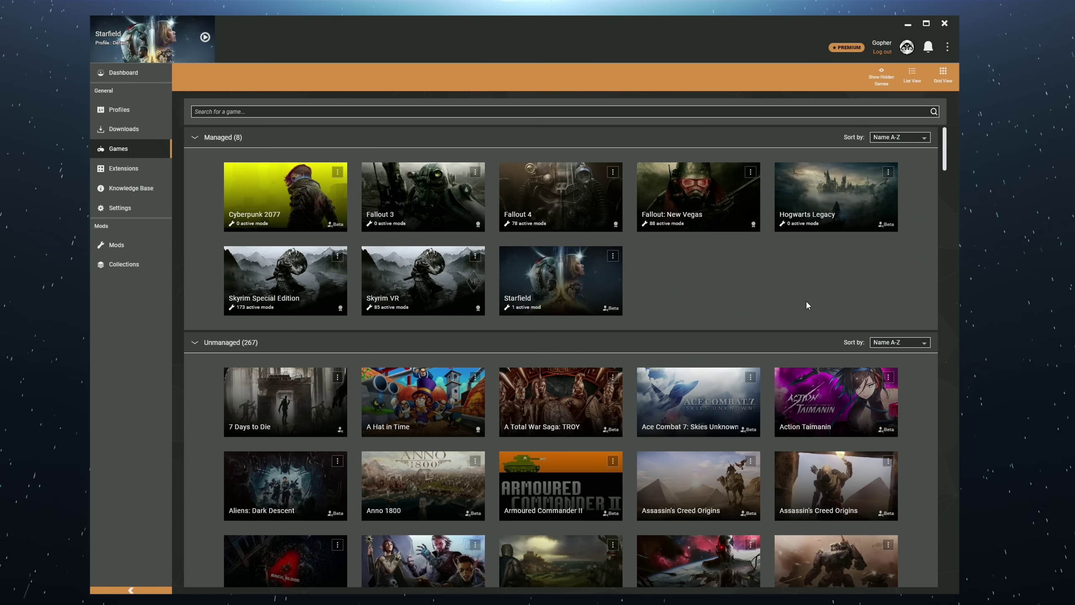
{"action": "scroll", "coordinate": [806, 302], "scroll_direction": "down", "scroll_amount": 20}
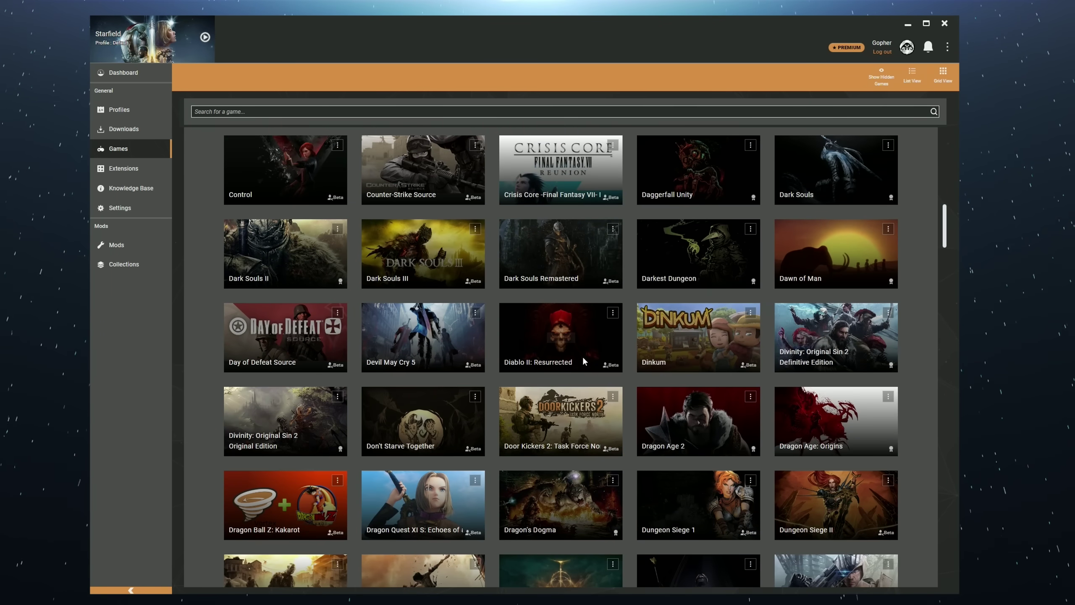
{"action": "scroll", "coordinate": [584, 360], "scroll_direction": "down", "scroll_amount": 15}
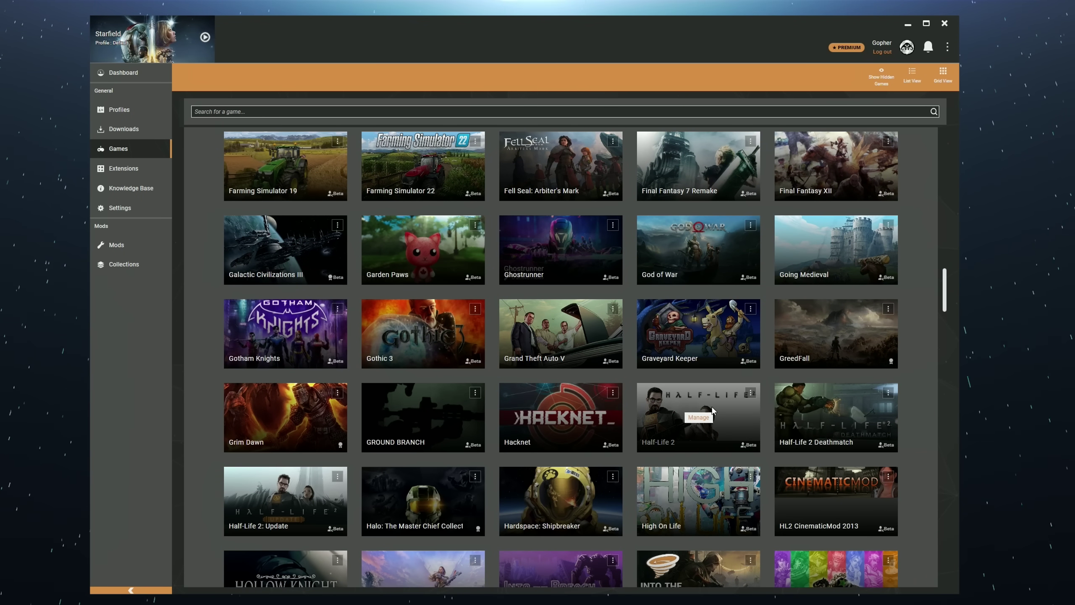
{"action": "scroll", "coordinate": [712, 410], "scroll_direction": "up", "scroll_amount": 20}
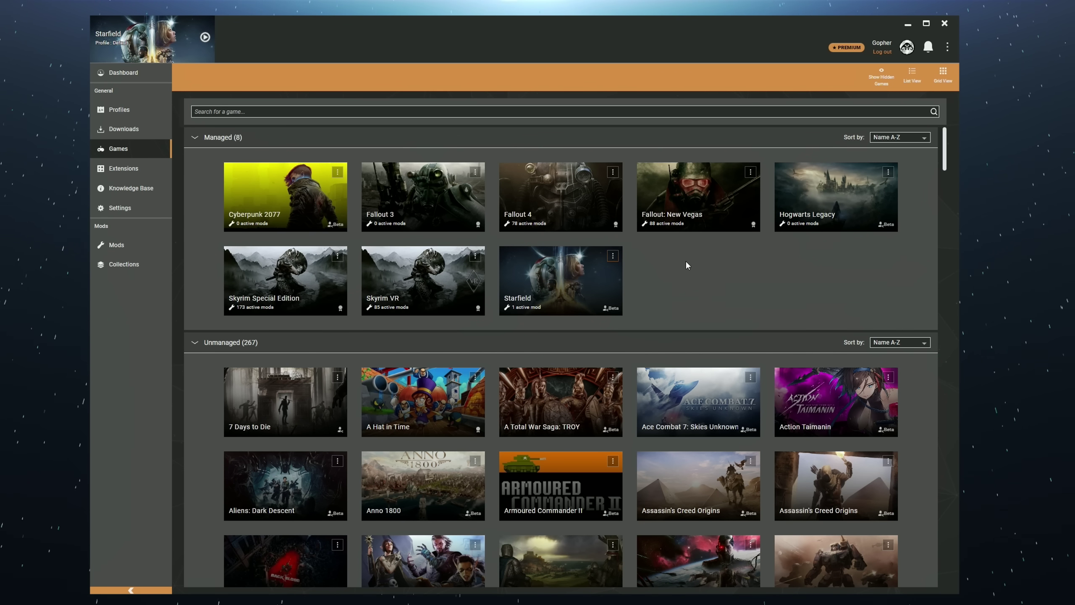
{"action": "left_click", "coordinate": [612, 256]}
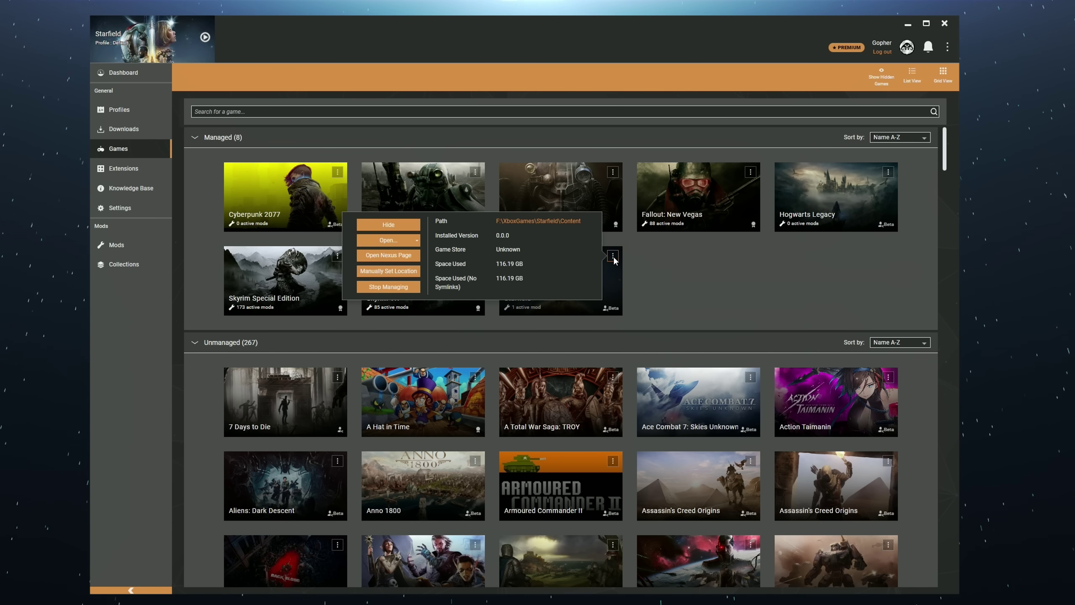
{"action": "left_click", "coordinate": [410, 271]}
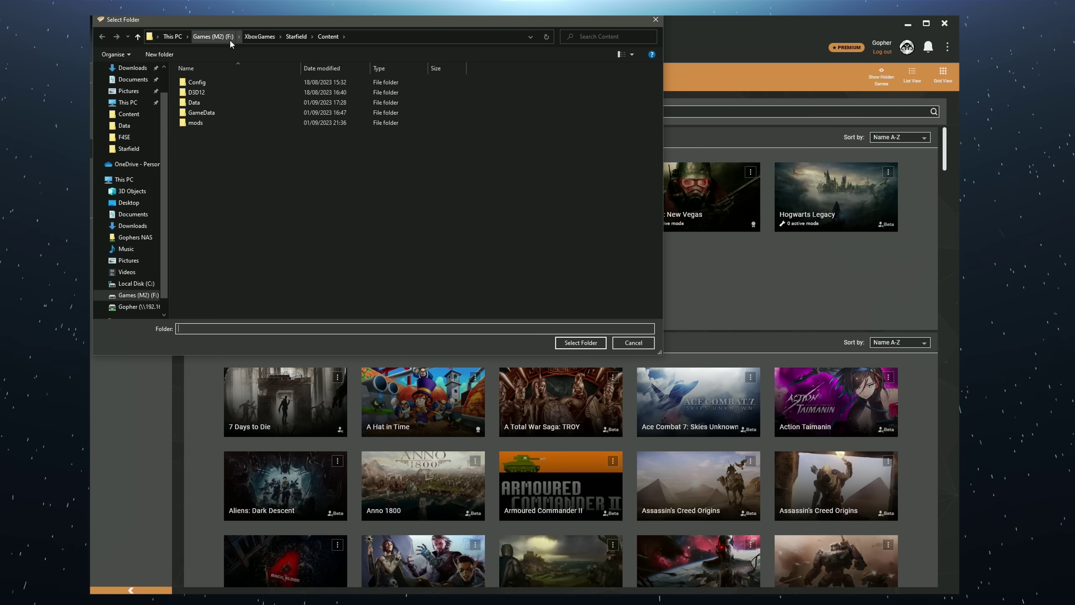
{"action": "left_click", "coordinate": [262, 38]}
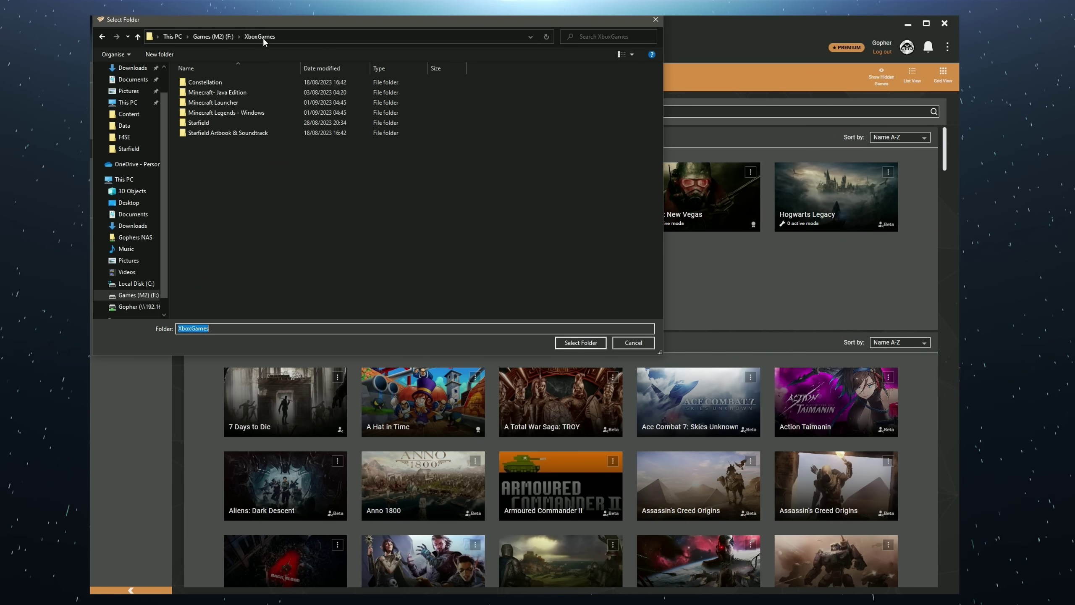
{"action": "double_click", "coordinate": [205, 122]}
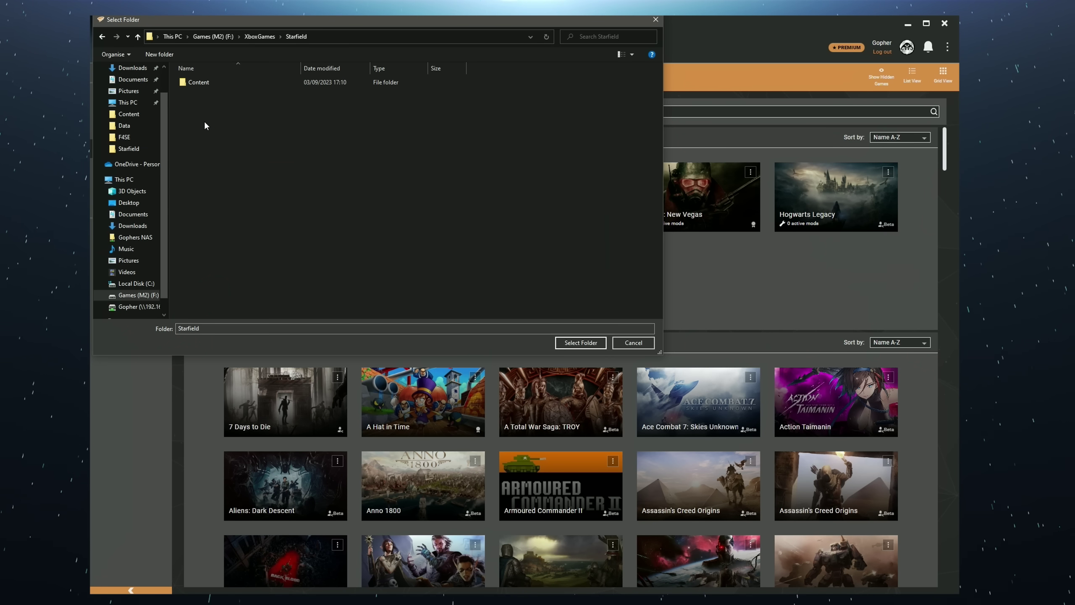
{"action": "double_click", "coordinate": [202, 85]}
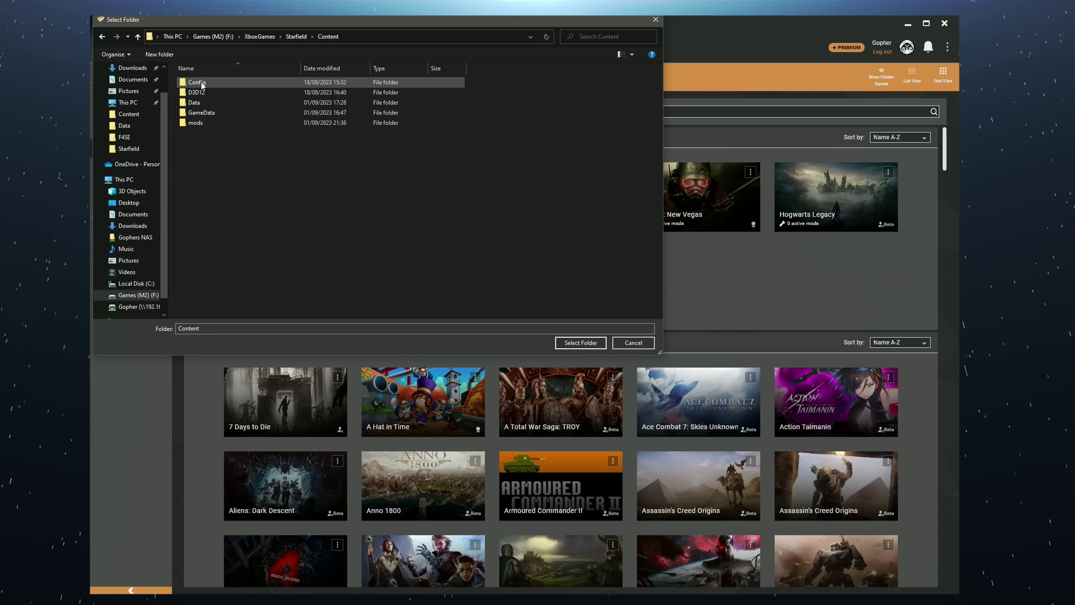
{"action": "left_click", "coordinate": [581, 343]}
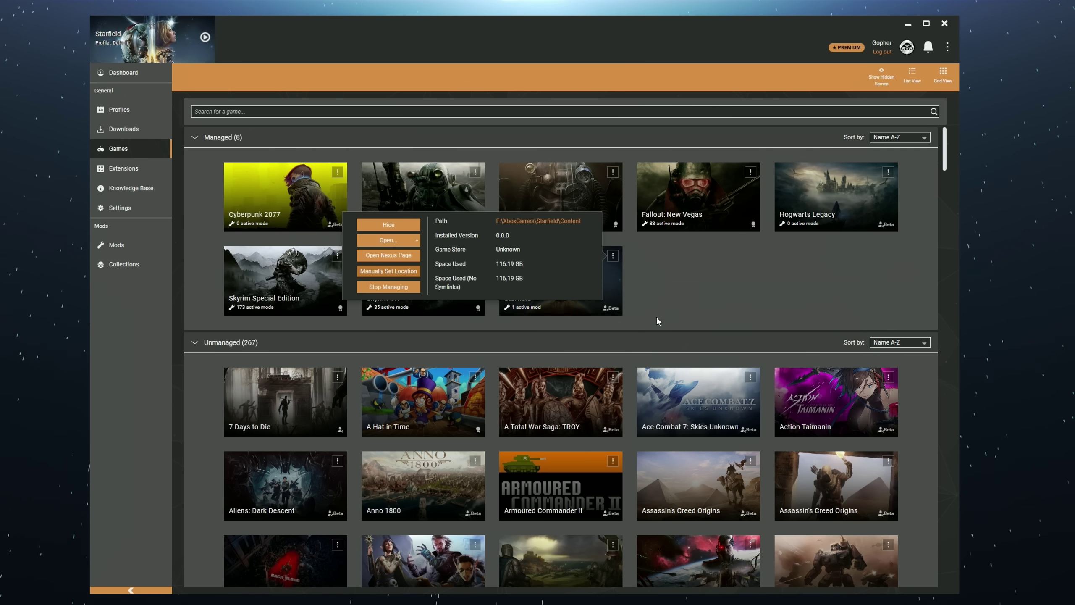
{"action": "left_click", "coordinate": [745, 295]}
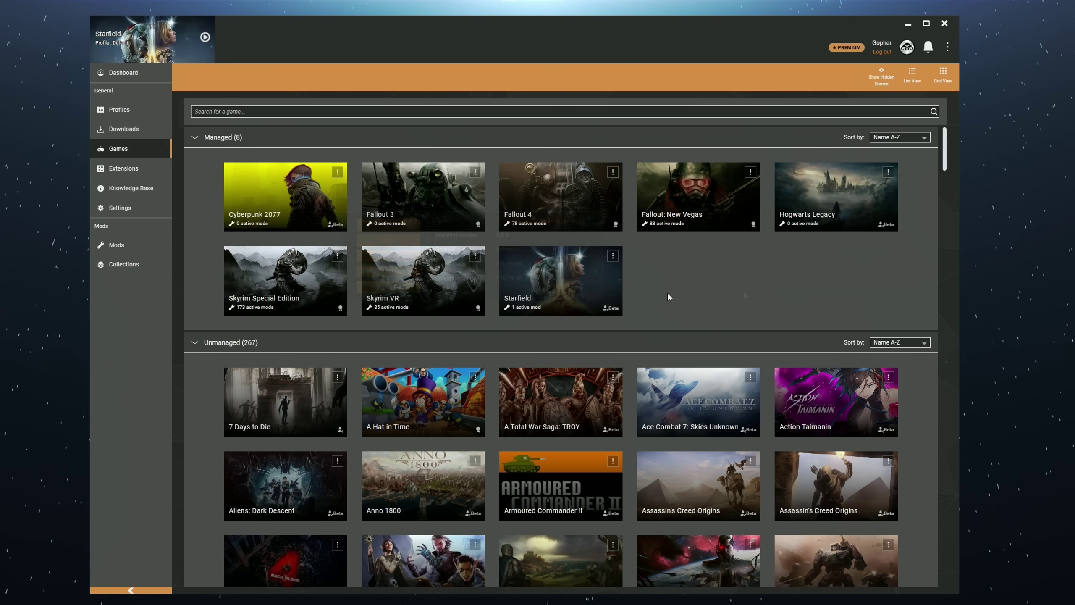
- Browse to the Steam\steamapps\common folder on drive F while setting Starfield's location manually, and close the folder picker without selecting
{"action": "left_click", "coordinate": [613, 256]}
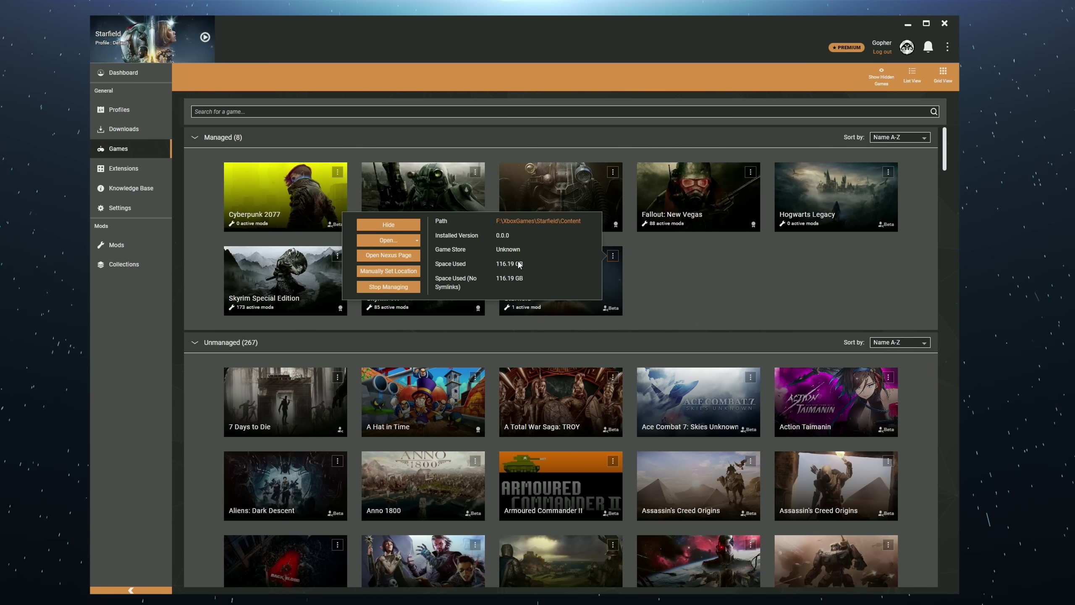
{"action": "left_click", "coordinate": [393, 274]}
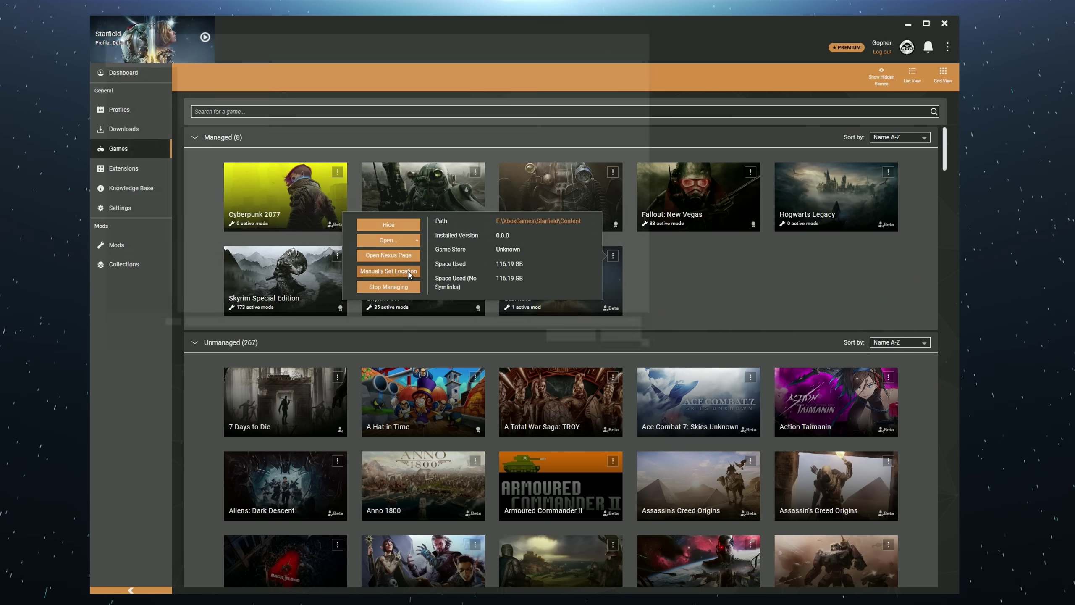
{"action": "left_click", "coordinate": [213, 37]}
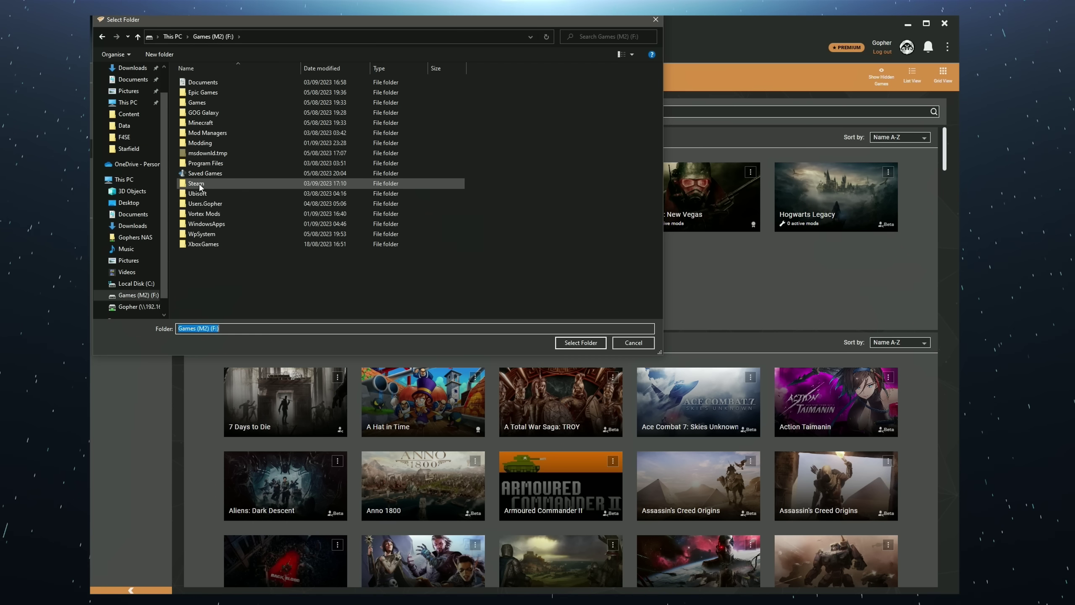
{"action": "double_click", "coordinate": [212, 183]}
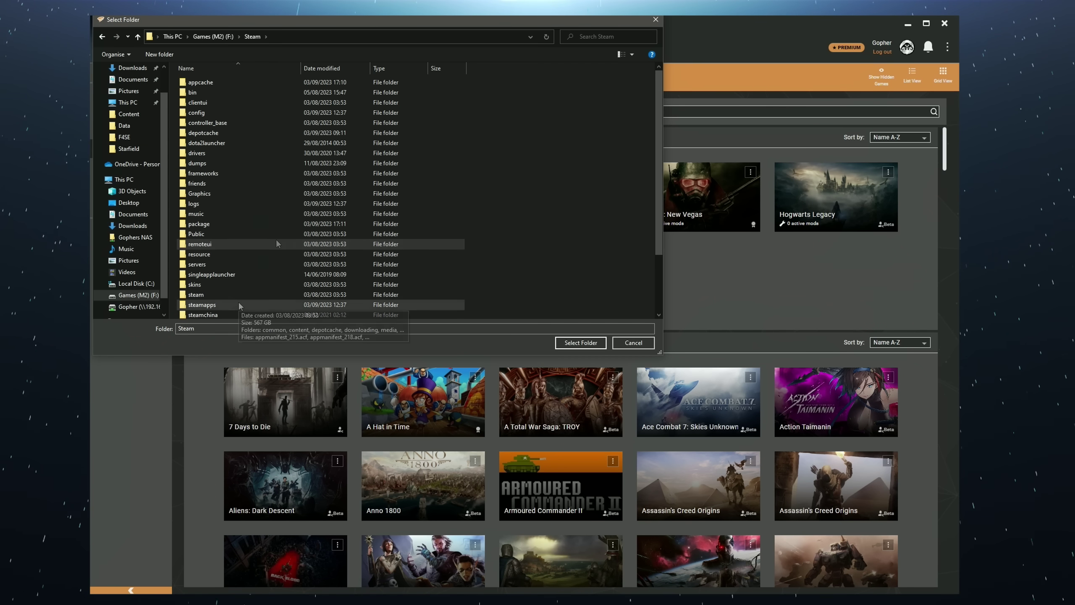
{"action": "double_click", "coordinate": [220, 303]}
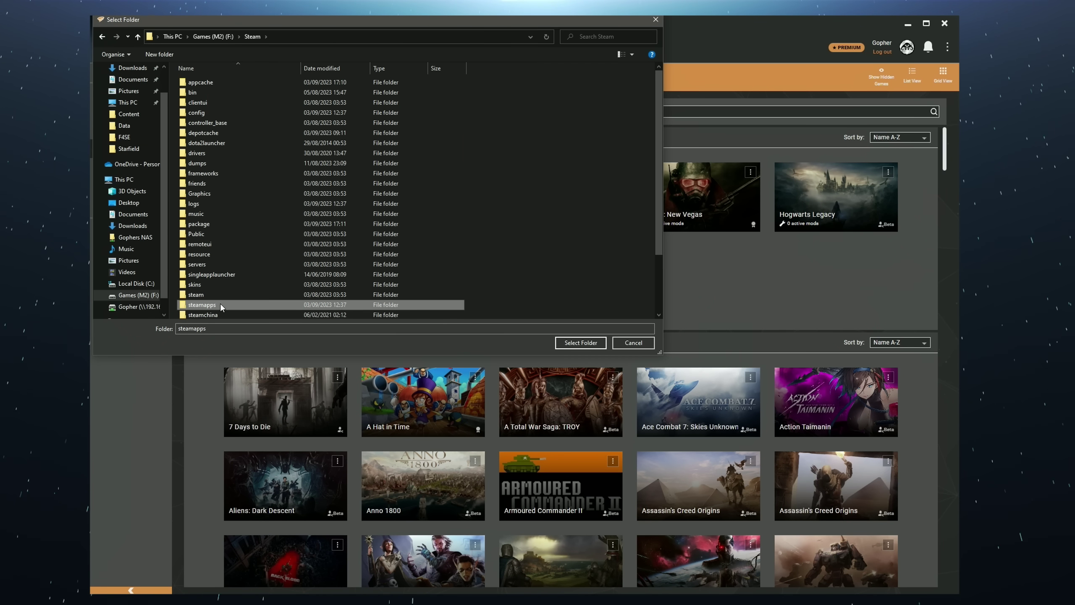
{"action": "double_click", "coordinate": [213, 82]}
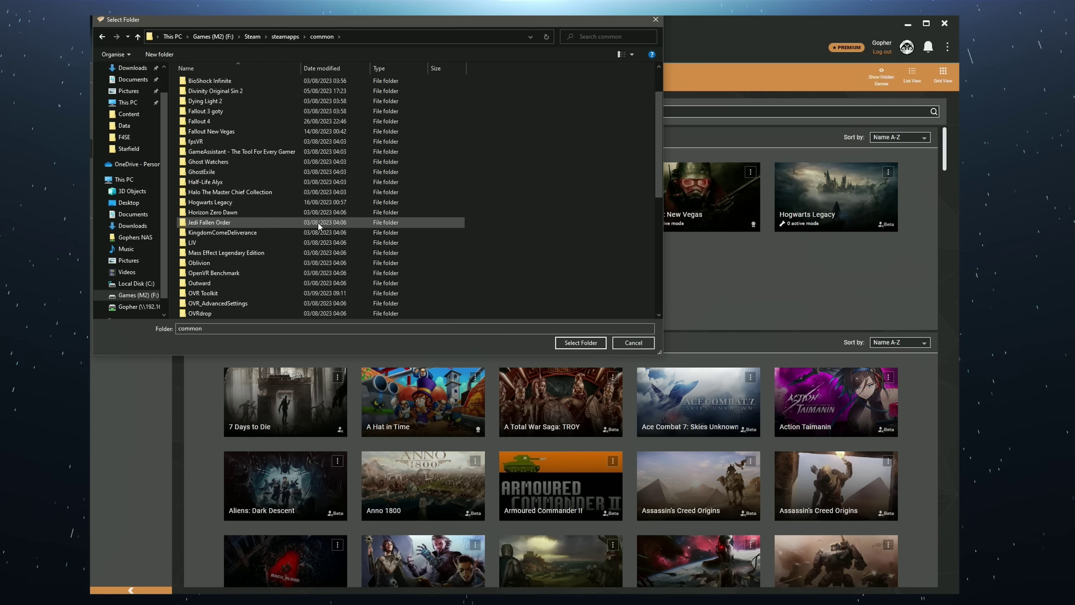
{"action": "scroll", "coordinate": [318, 221], "scroll_direction": "down", "scroll_amount": 7}
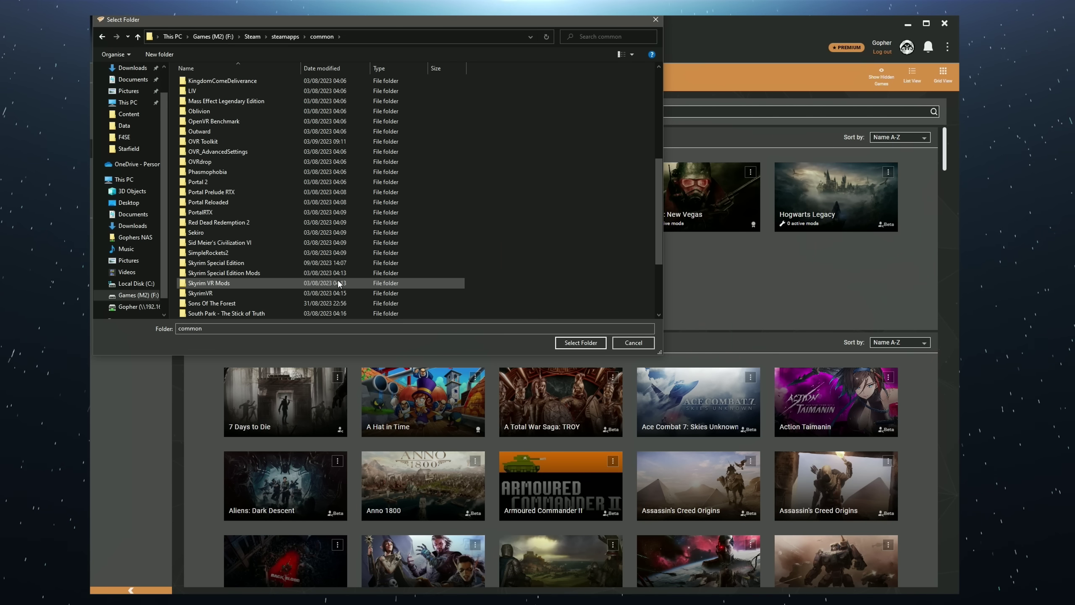
{"action": "left_click", "coordinate": [655, 19]}
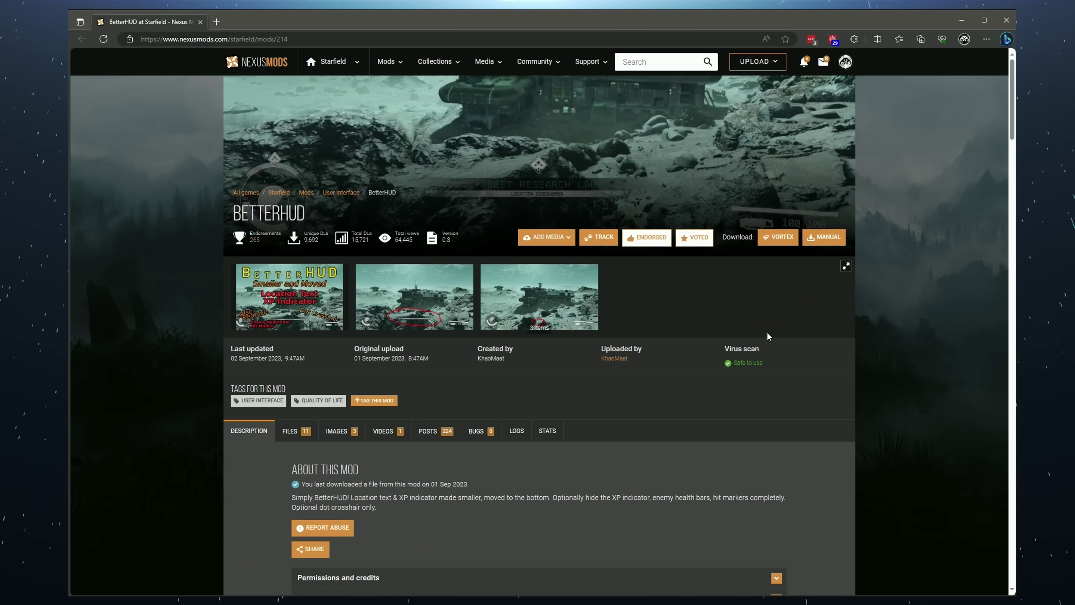
- On the BetterHUD page of Nexus Mods in the browser, read the description and the Vortex and manual install instructions
{"action": "scroll", "coordinate": [867, 327], "scroll_direction": "down", "scroll_amount": 20}
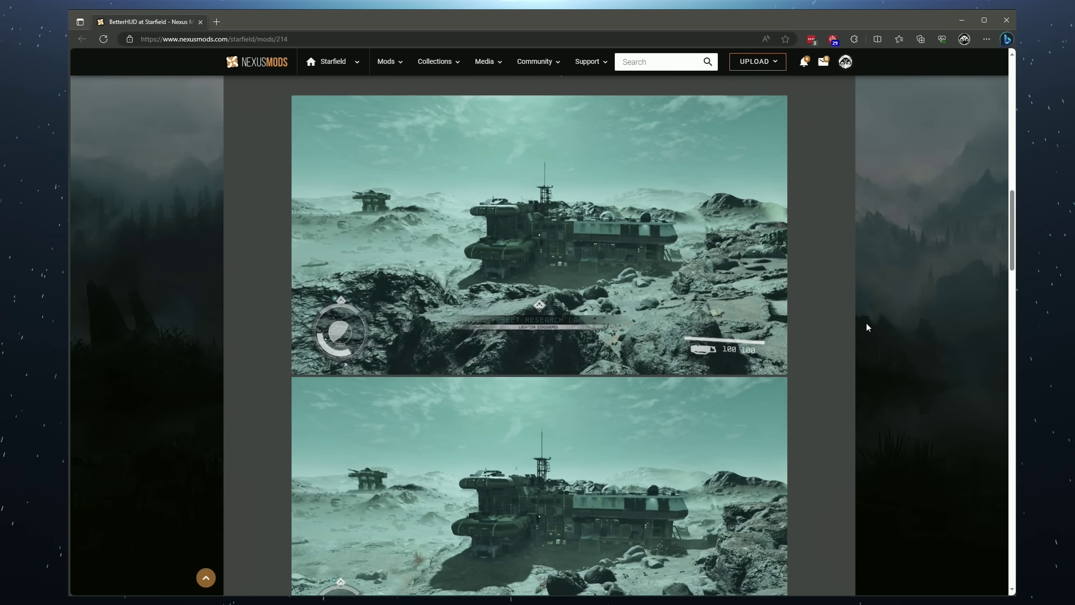
{"action": "scroll", "coordinate": [867, 325], "scroll_direction": "down", "scroll_amount": 20}
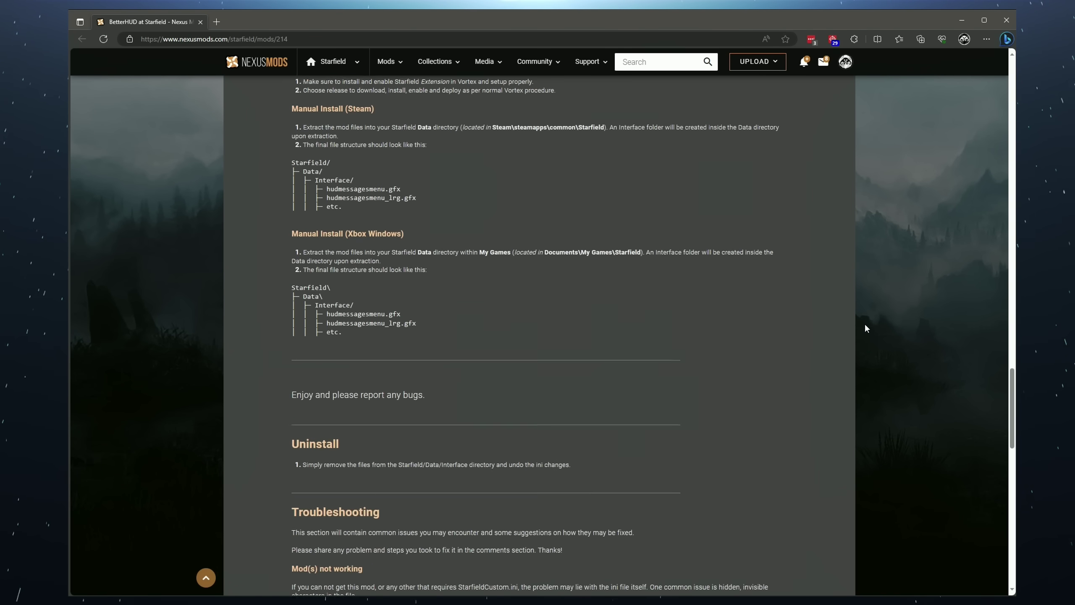
{"action": "scroll", "coordinate": [866, 326], "scroll_direction": "down", "scroll_amount": 6}
{"action": "scroll", "coordinate": [866, 326], "scroll_direction": "up", "scroll_amount": 20}
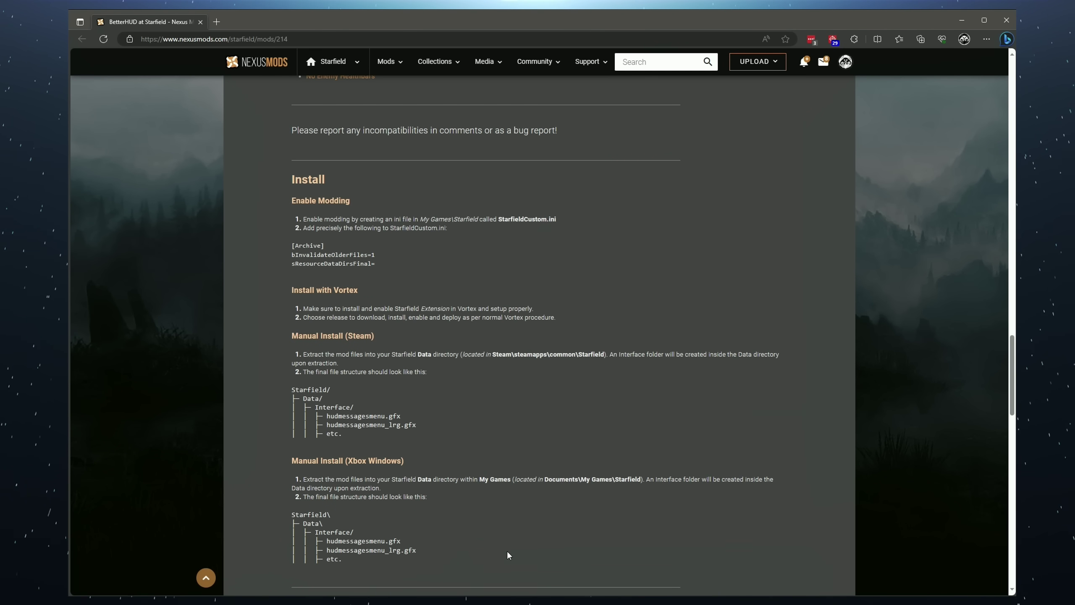
{"action": "scroll", "coordinate": [506, 550], "scroll_direction": "down", "scroll_amount": 2}
{"action": "scroll", "coordinate": [506, 546], "scroll_direction": "up", "scroll_amount": 15}
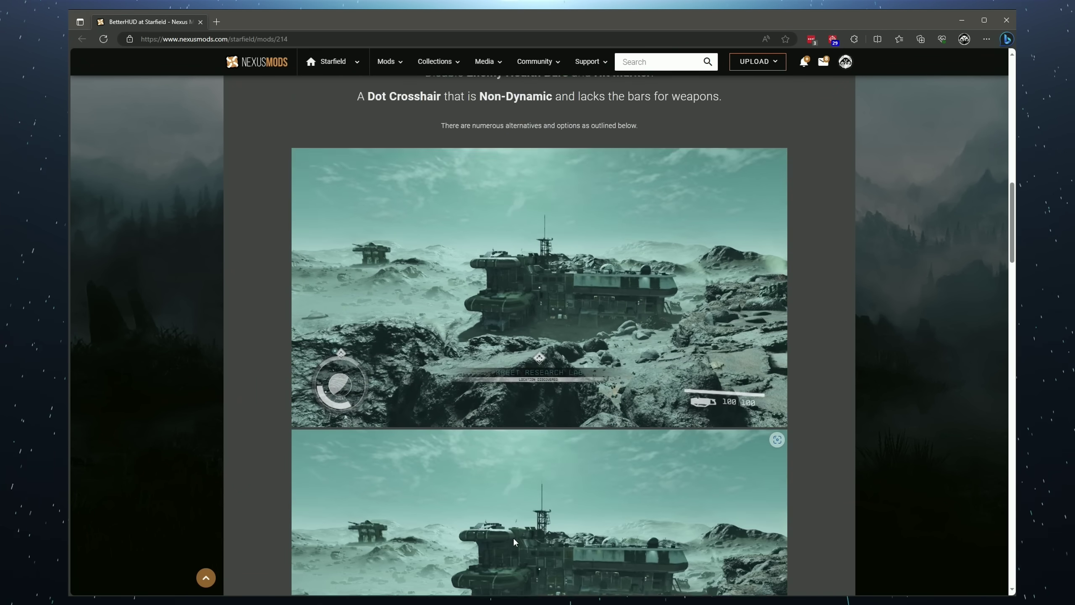
{"action": "scroll", "coordinate": [514, 541], "scroll_direction": "up", "scroll_amount": 10}
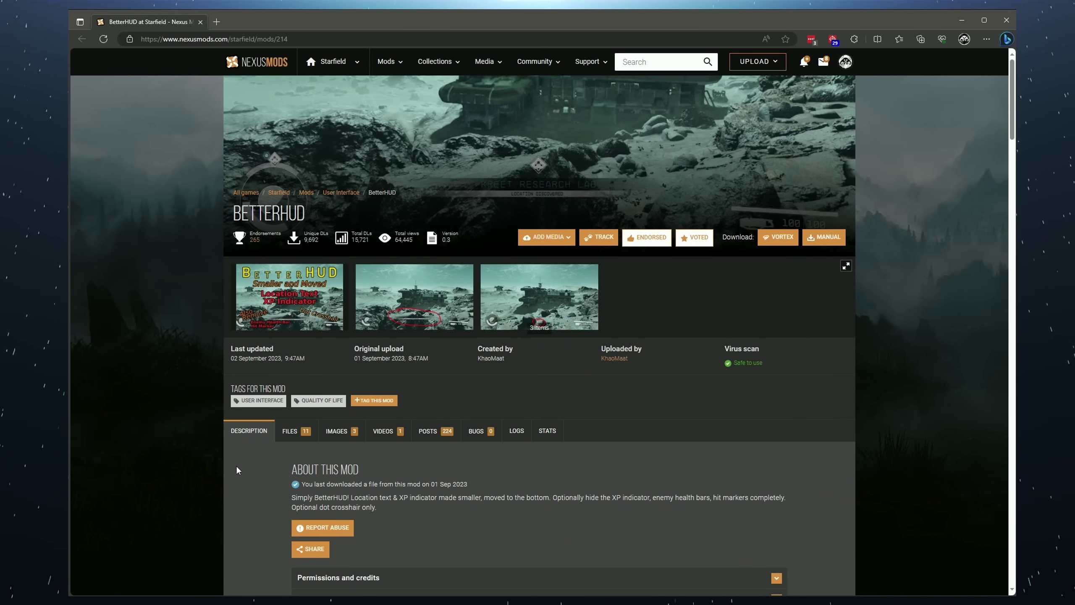
- From the BetterHUD files, send the main file BetterHUD - Location and XP to Vortex, declining a duplicate download
{"action": "left_click", "coordinate": [288, 431]}
{"action": "scroll", "coordinate": [203, 449], "scroll_direction": "down", "scroll_amount": 7}
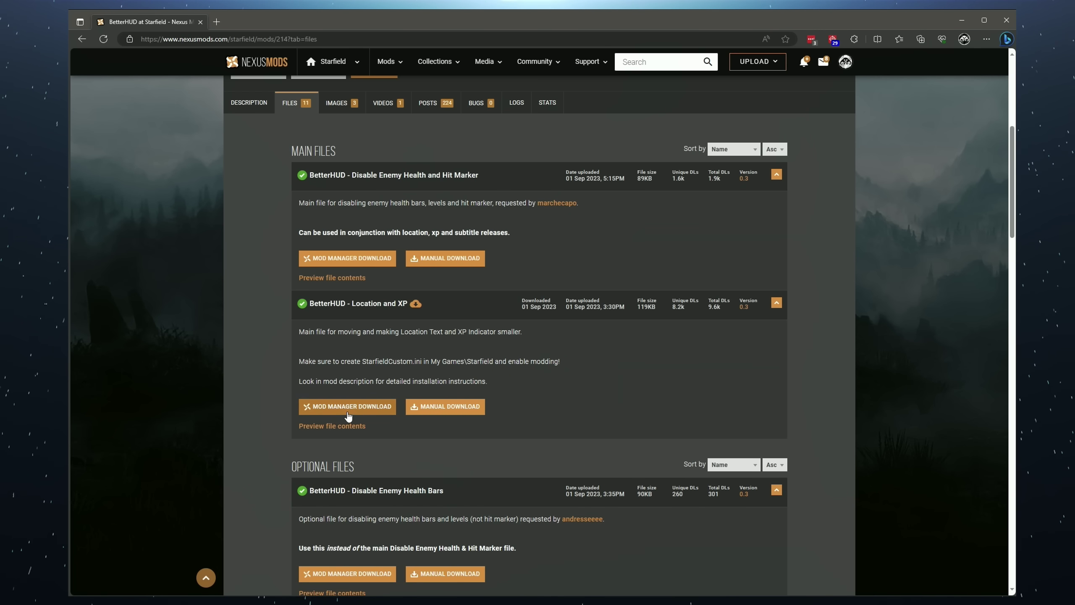
{"action": "left_click", "coordinate": [368, 409]}
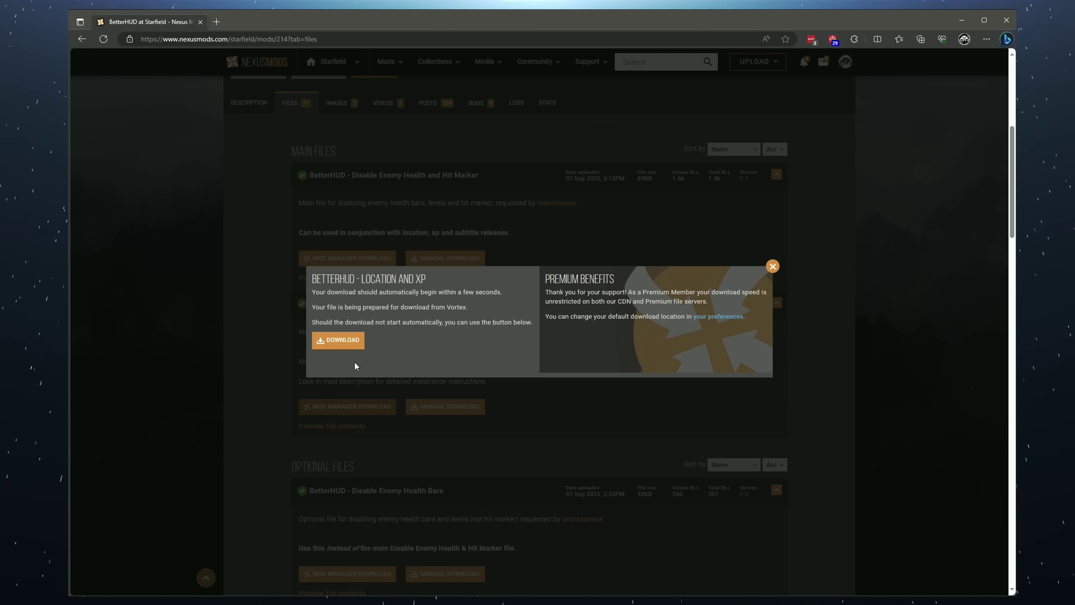
{"action": "left_click", "coordinate": [338, 345]}
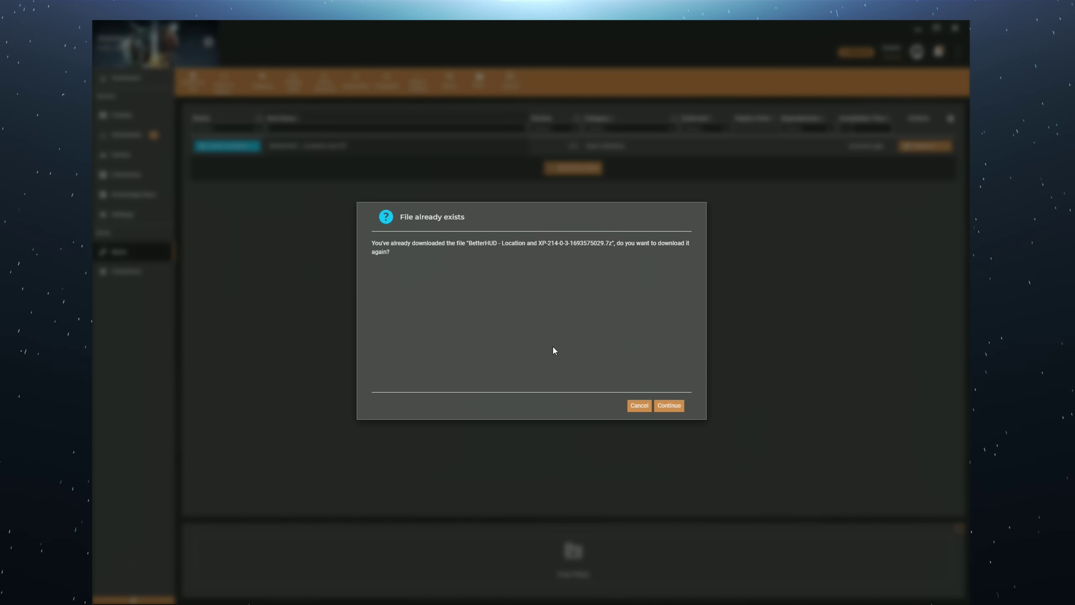
{"action": "left_click", "coordinate": [633, 406]}
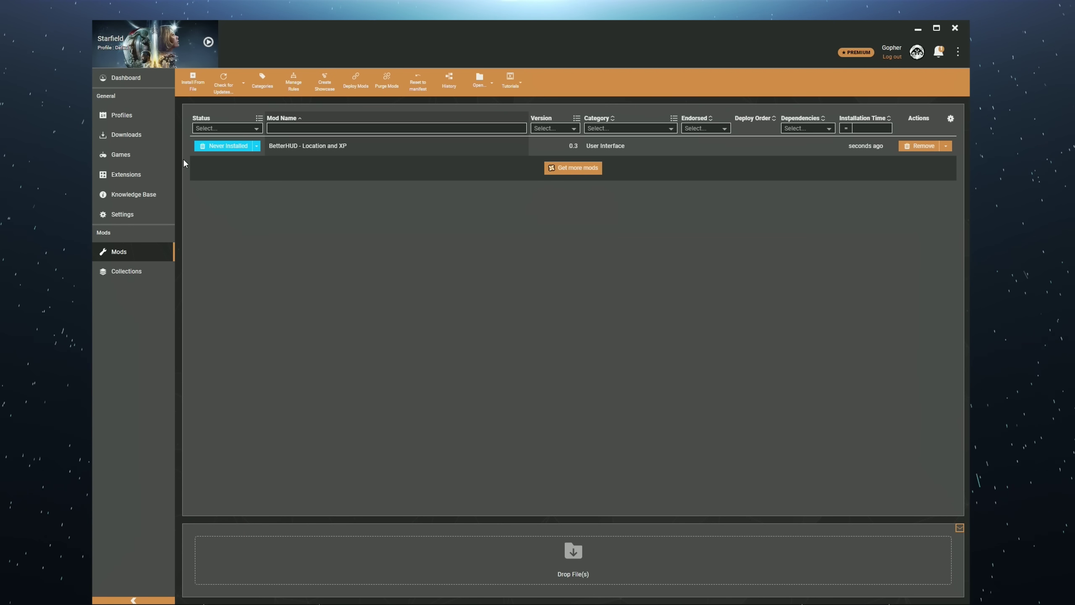
- Install the downloaded BetterHUD - Location and XP mod in Vortex's Starfield mod list
{"action": "left_click", "coordinate": [235, 146]}
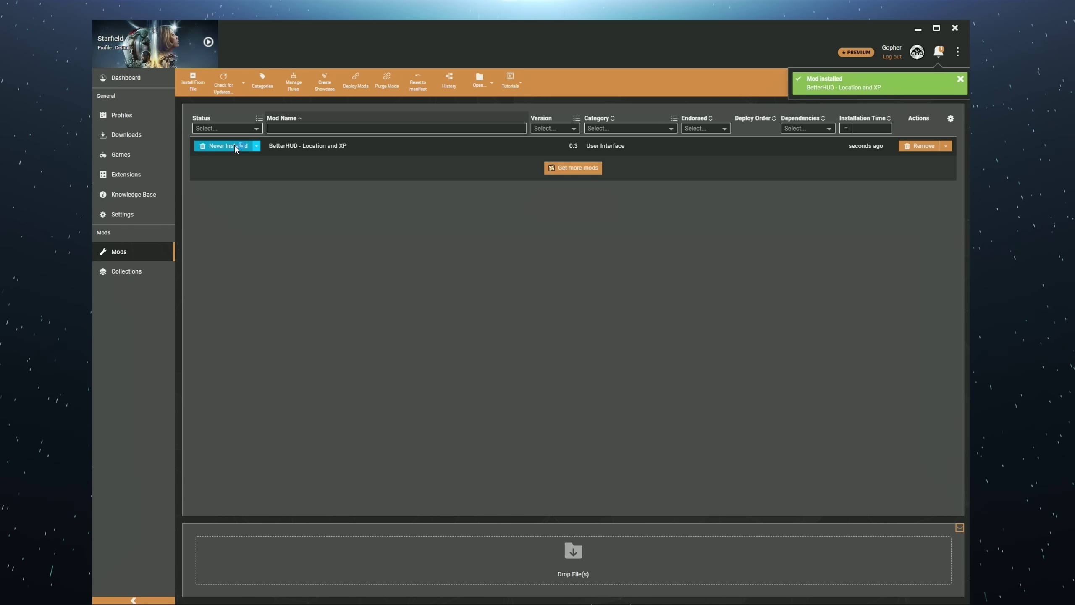
{"action": "right_click", "coordinate": [282, 145]}
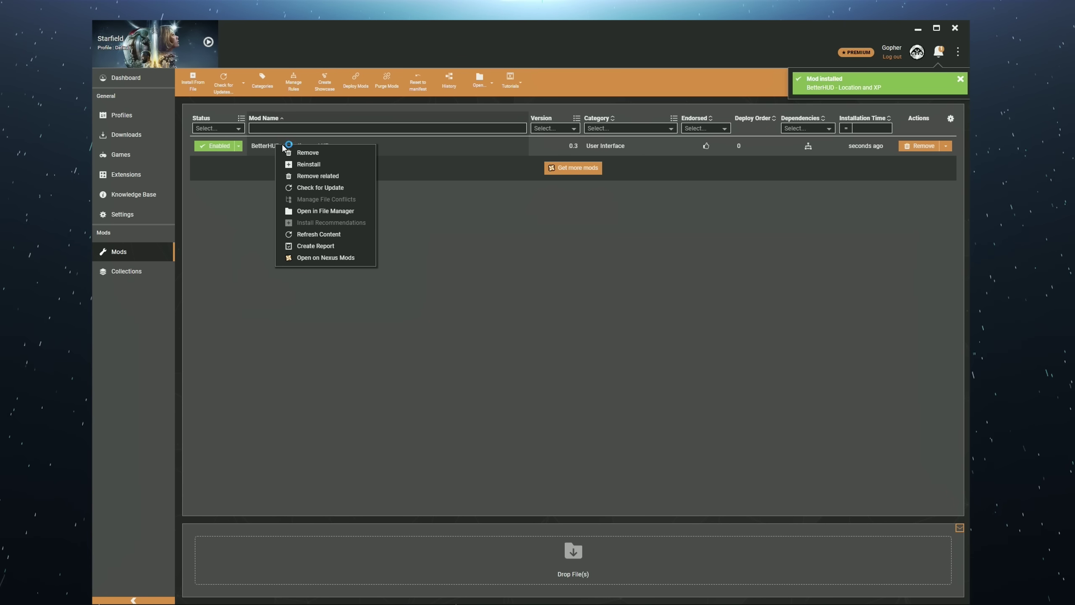
{"action": "left_click", "coordinate": [235, 212]}
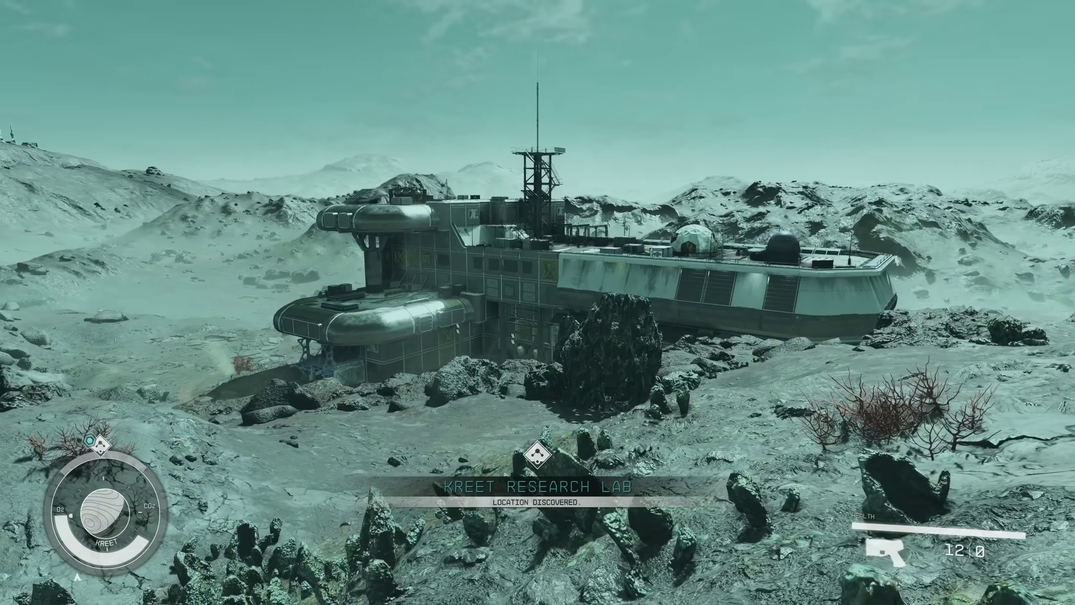
{"action": "key", "text": "w"}
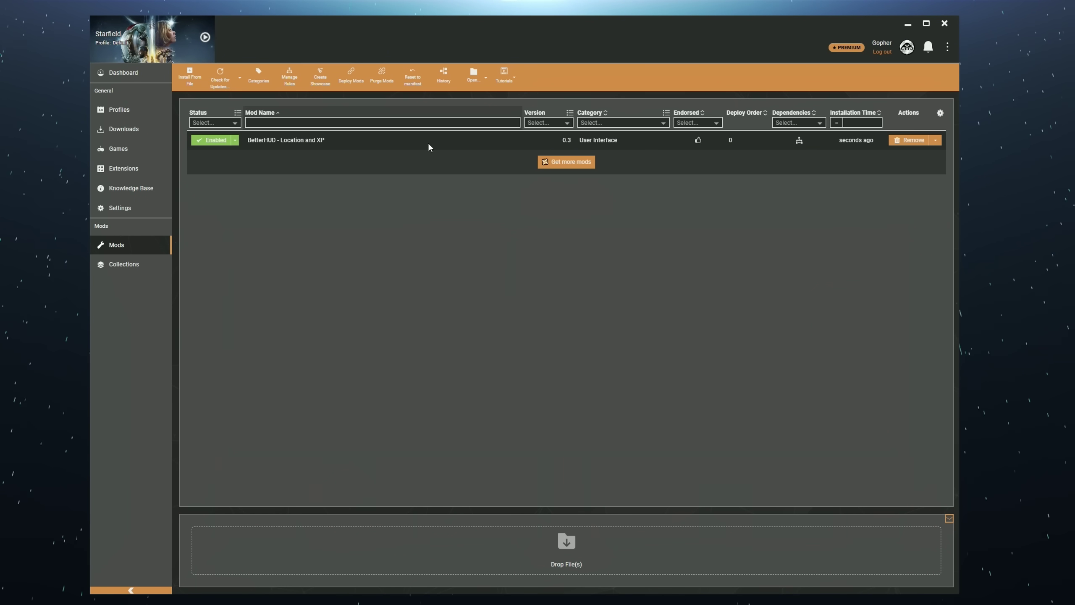
- Open Starfield's game folder from Vortex and examine the contents of its Data folder, returning to Content
{"action": "left_click", "coordinate": [480, 79]}
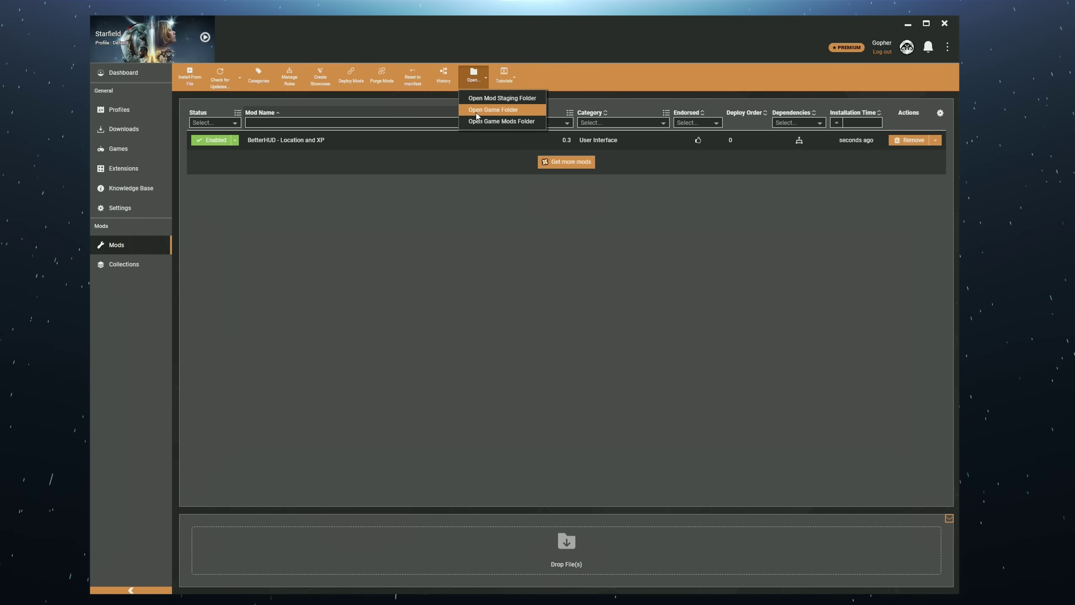
{"action": "left_click", "coordinate": [505, 109]}
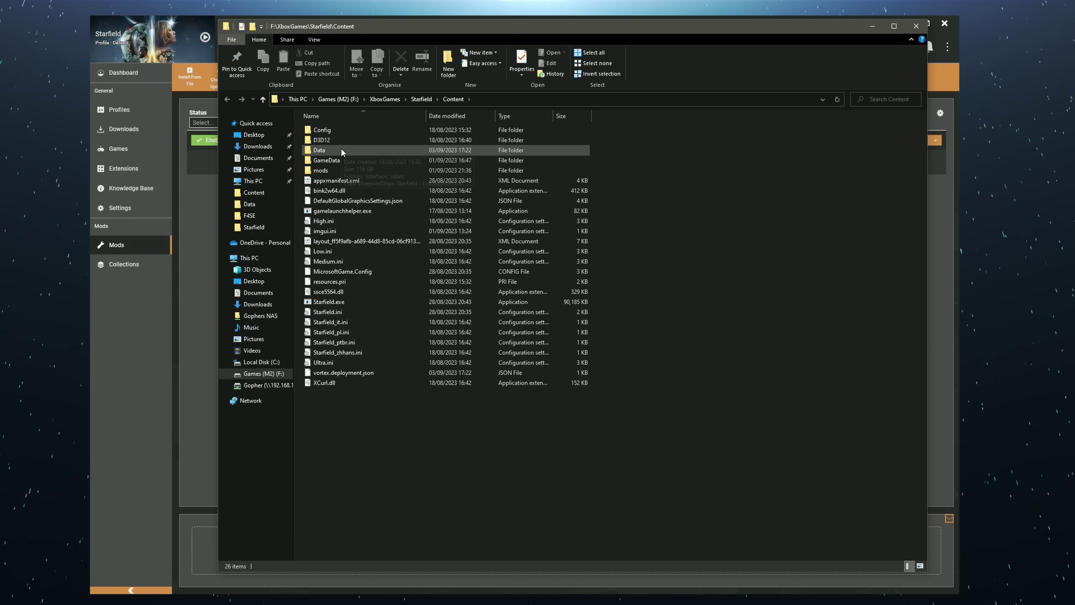
{"action": "double_click", "coordinate": [354, 151]}
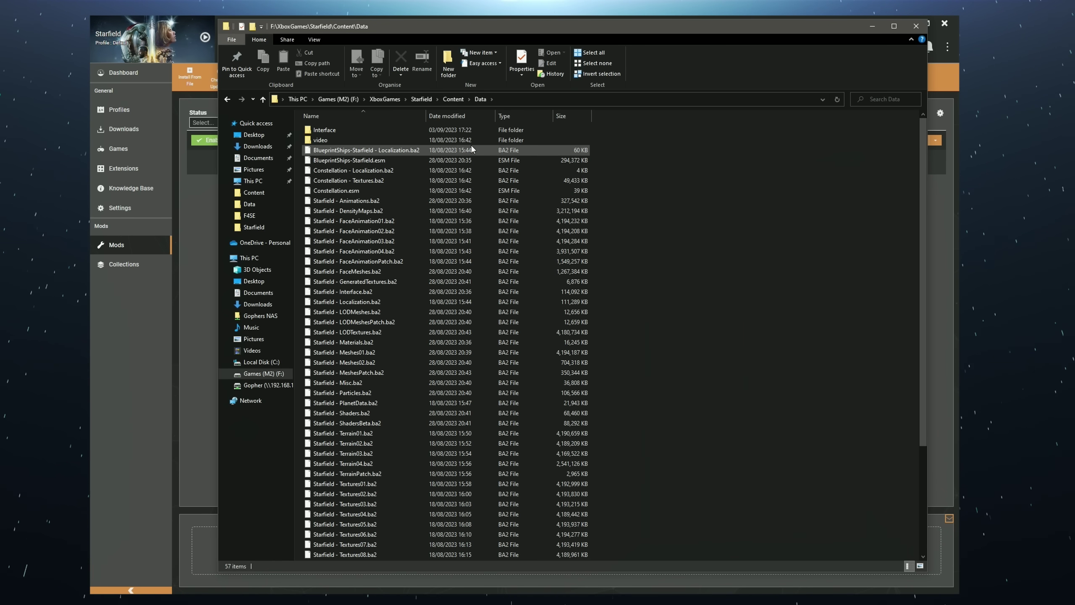
{"action": "left_click", "coordinate": [452, 99]}
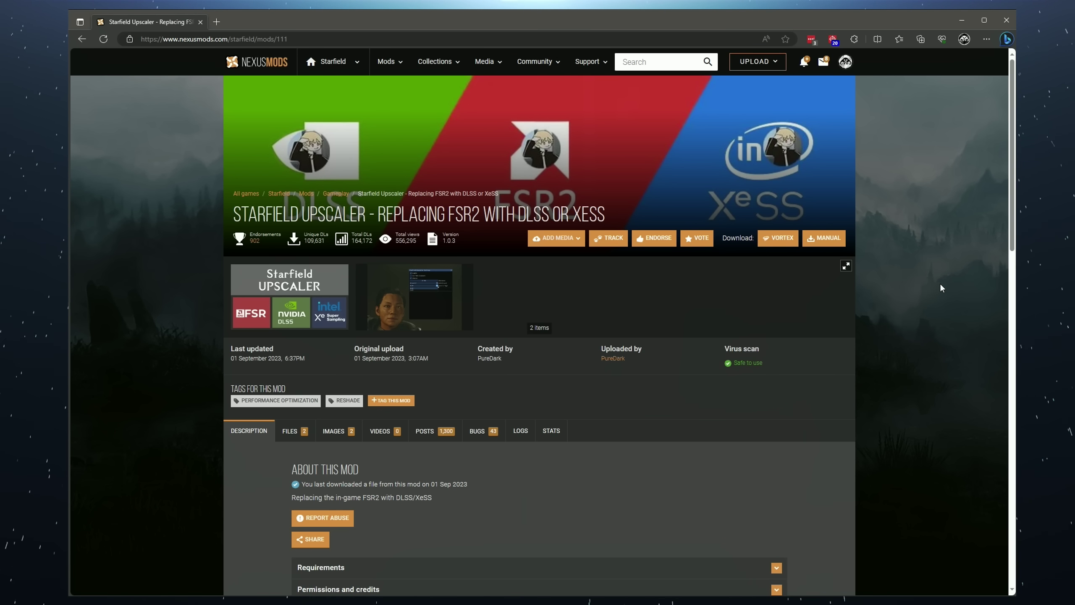
- Review the Starfield Upscaler page in the browser and install StarfieldUpscaler-Standalone.ver in Vortex
{"action": "scroll", "coordinate": [943, 275], "scroll_direction": "down", "scroll_amount": 10}
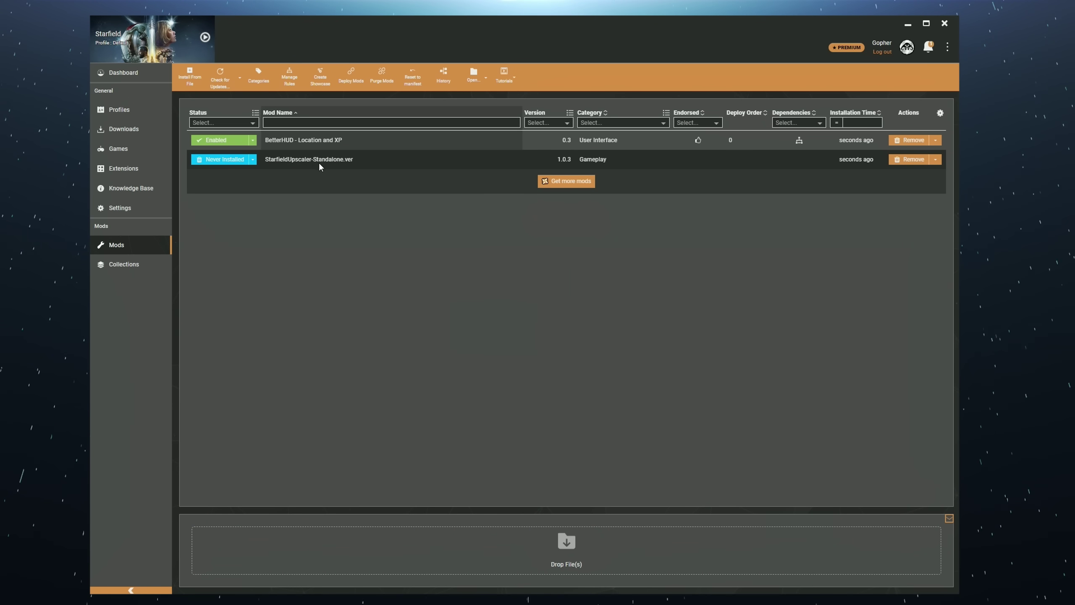
{"action": "left_click", "coordinate": [213, 159]}
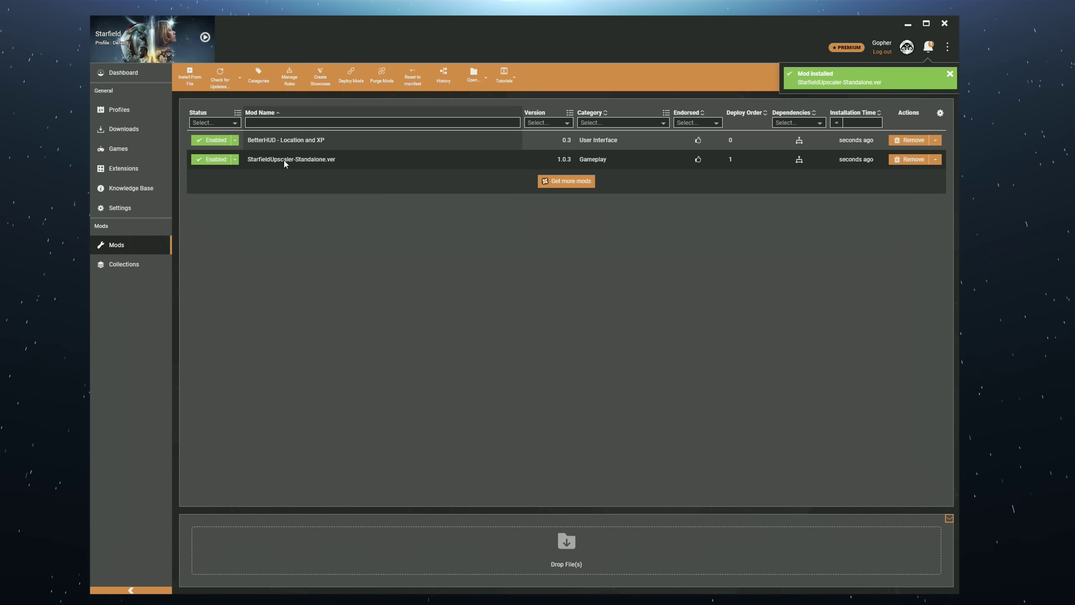
- Set the mod type of StarfieldUpscaler-Standalone.ver to Engine Injector and deploy the change
{"action": "left_click", "coordinate": [331, 159]}
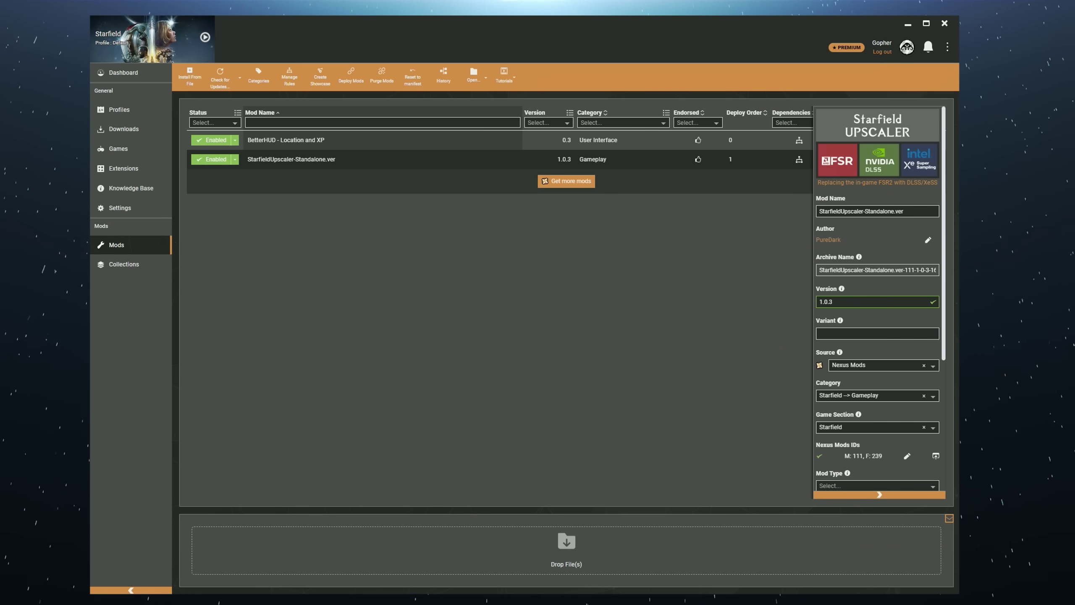
{"action": "scroll", "coordinate": [949, 357], "scroll_direction": "down", "scroll_amount": 5}
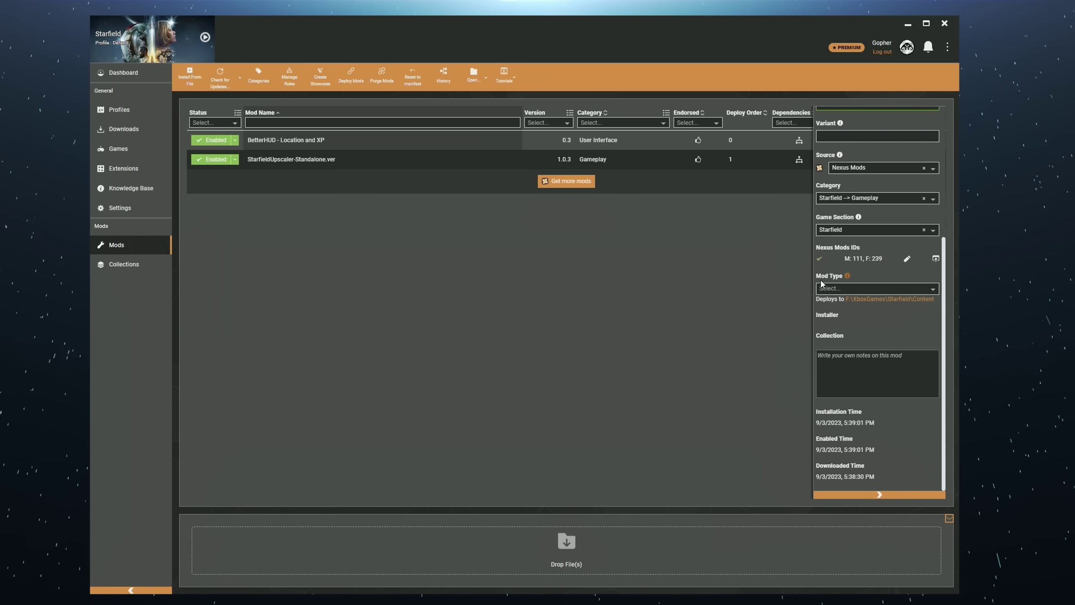
{"action": "left_click", "coordinate": [933, 289]}
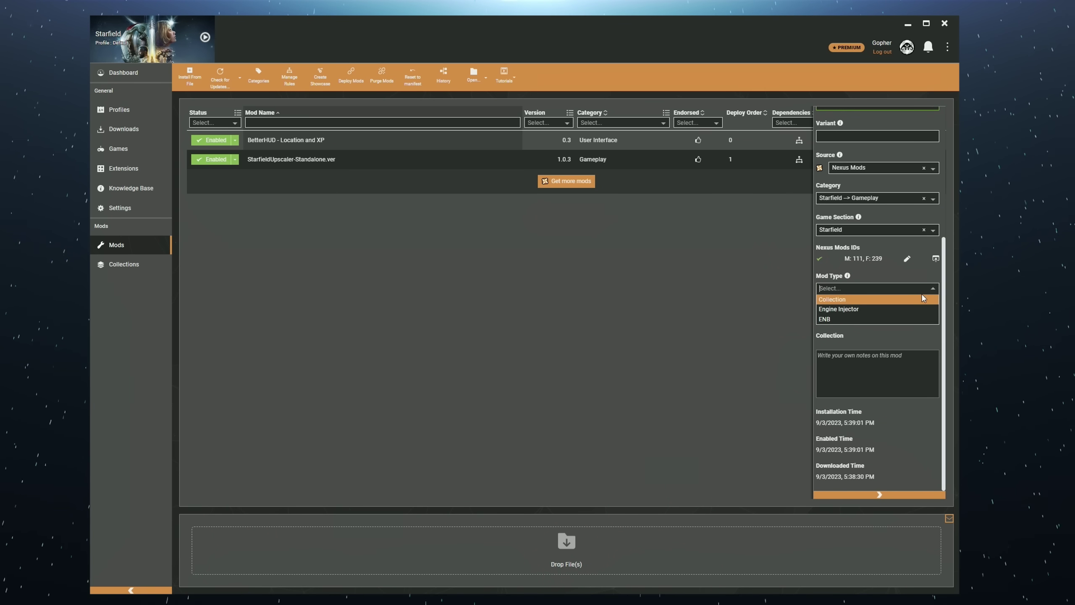
{"action": "left_click", "coordinate": [864, 310]}
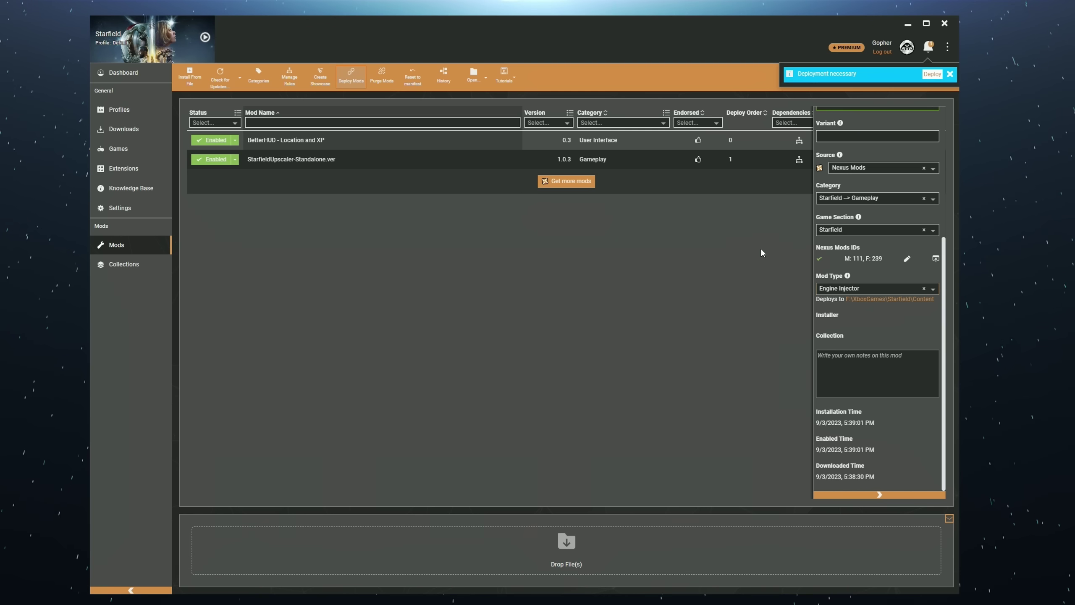
{"action": "left_click", "coordinate": [933, 76]}
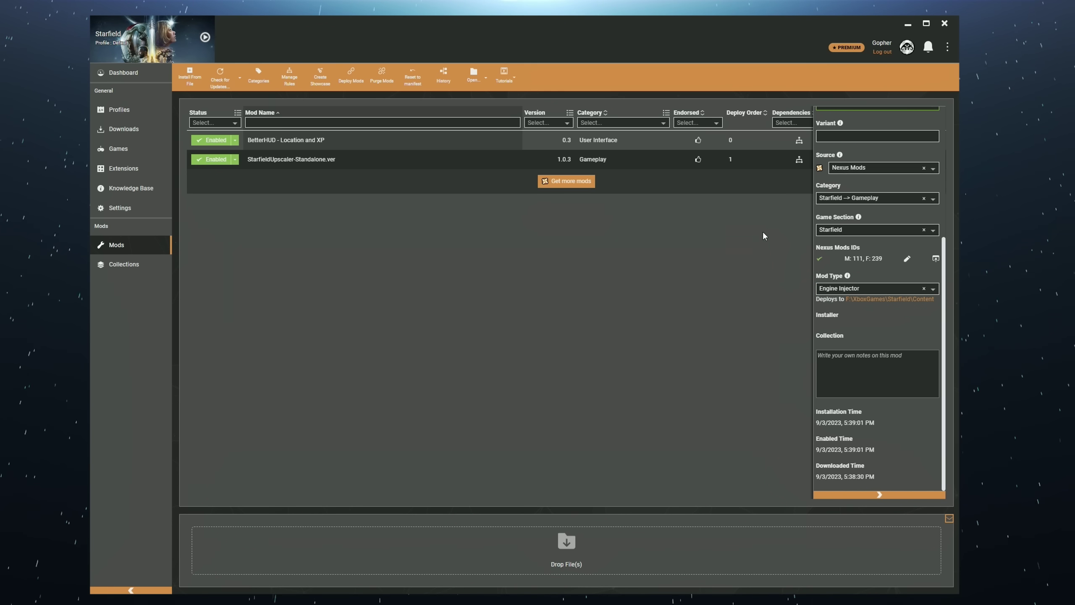